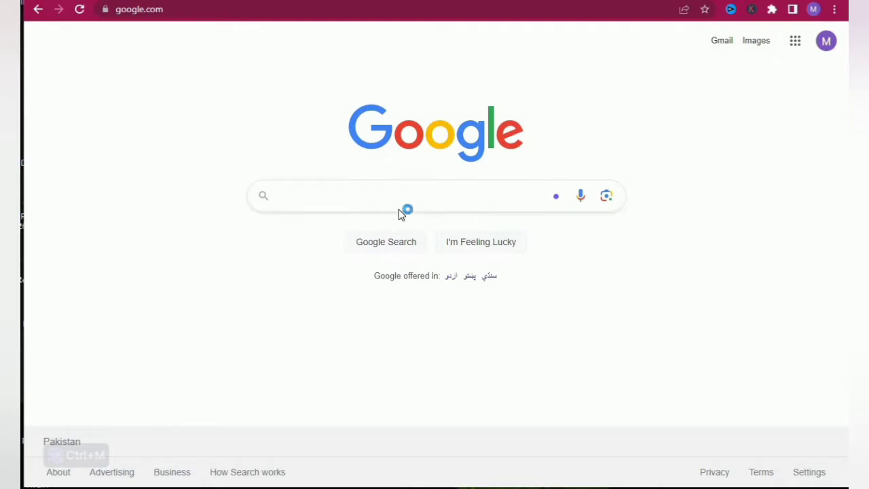
Search Google for "fiverr" and open the official Fiverr freelance marketplace site from the results
{"action": "left_click", "coordinate": [399, 191]}
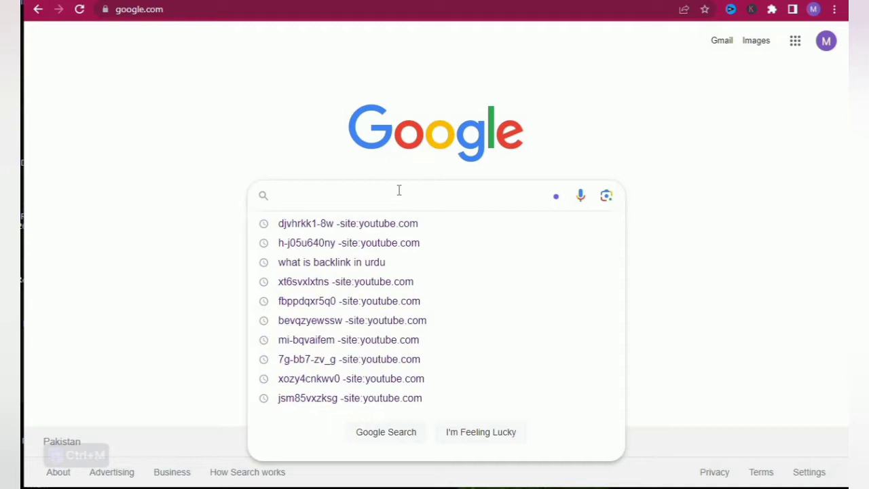
{"action": "type", "text": "fiverr"}
{"action": "key", "text": "Return"}
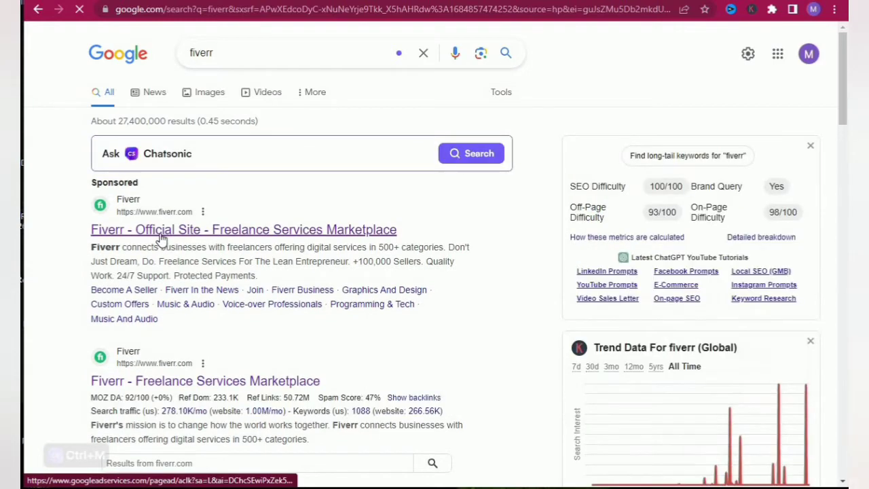
{"action": "left_click", "coordinate": [162, 238]}
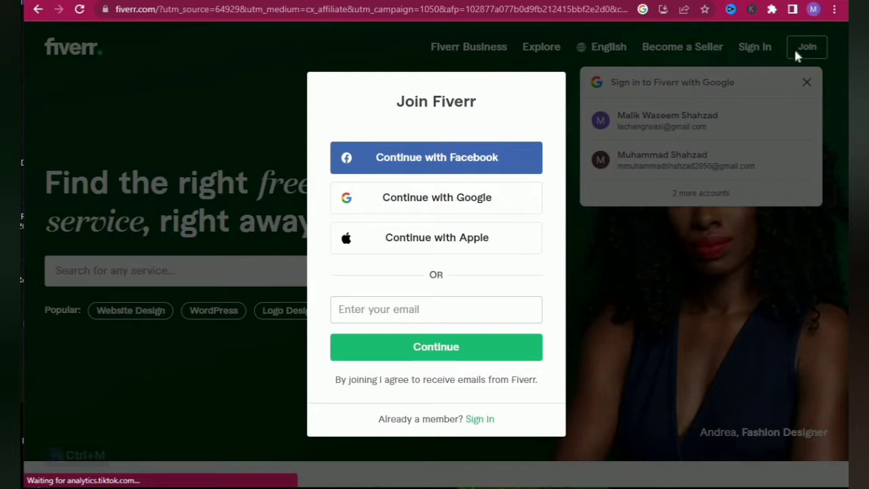
Dismiss the join and Google sign-in prompts, and search the Fiverr services for "data entry"
{"action": "key", "text": "Escape"}
{"action": "left_click", "coordinate": [807, 82]}
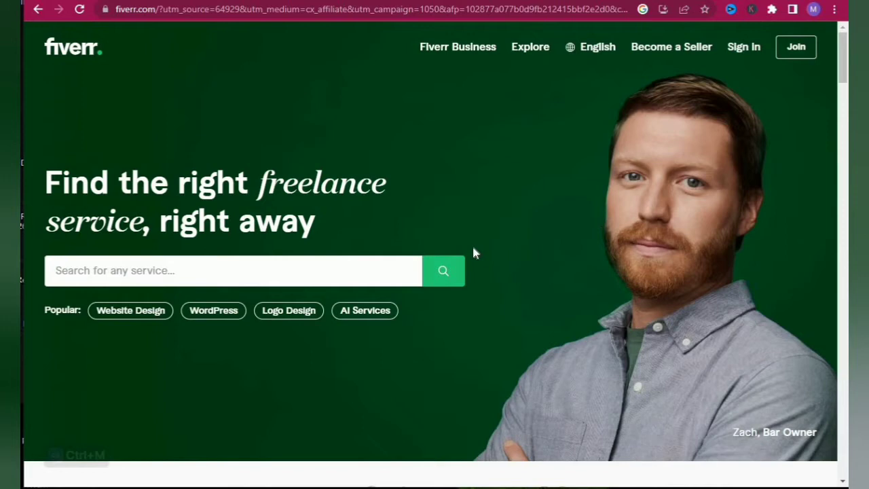
{"action": "left_click", "coordinate": [243, 278]}
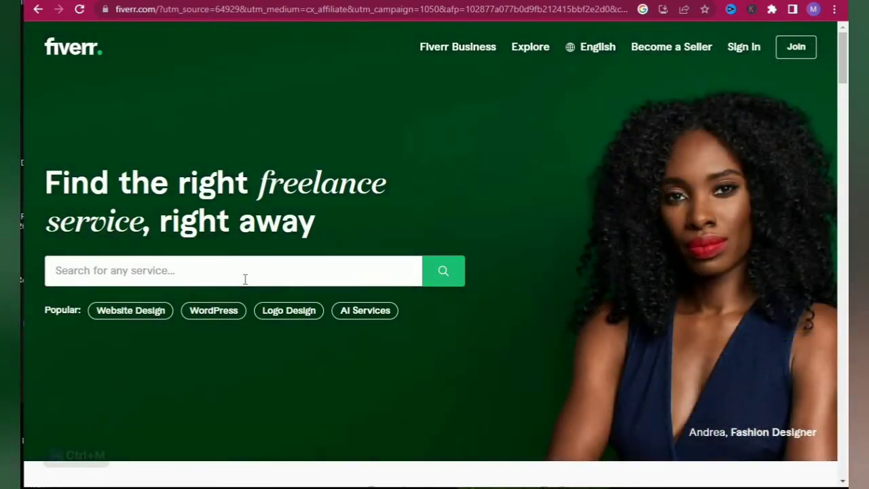
{"action": "type", "text": "dat"}
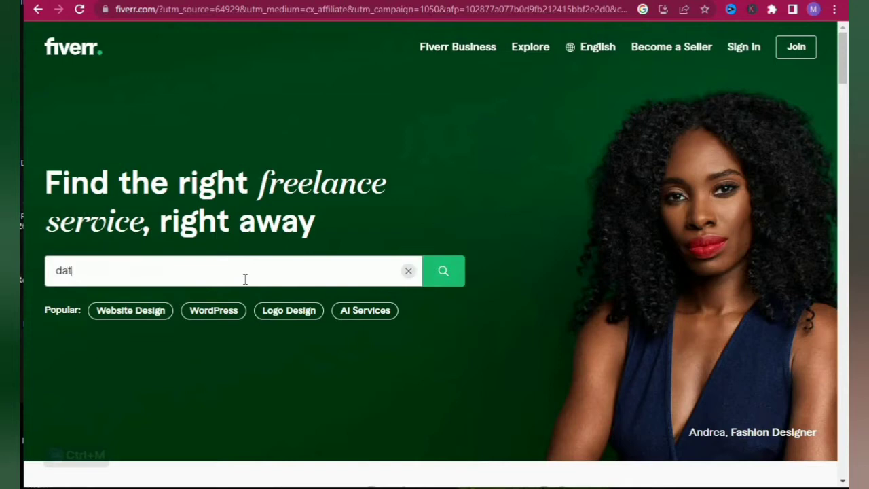
{"action": "type", "text": "a entry"}
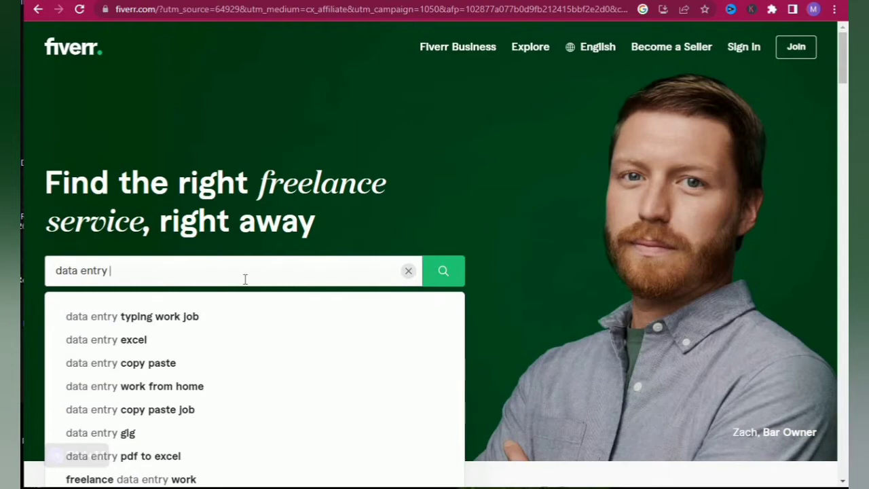
{"action": "key", "text": "BackSpace"}
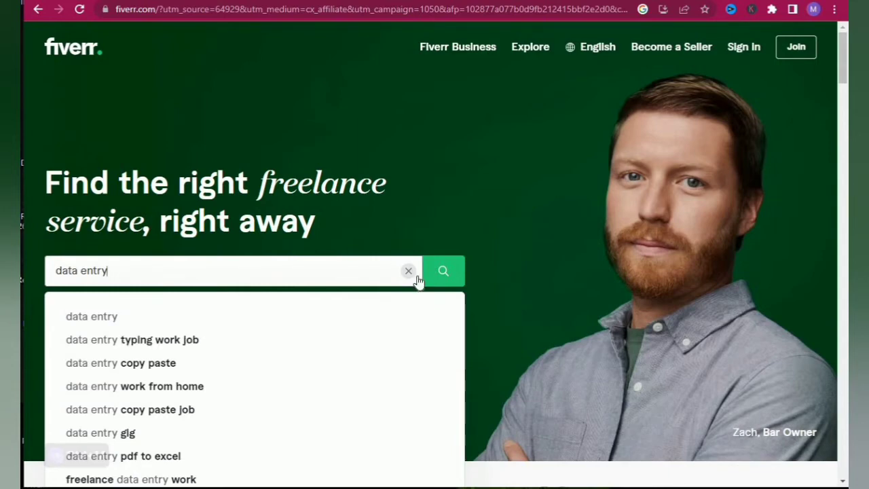
{"action": "left_click", "coordinate": [447, 273]}
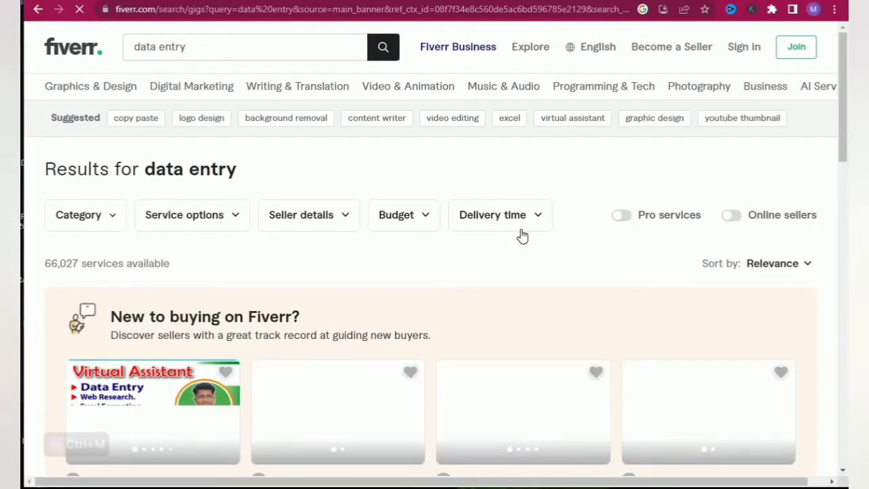
Browse the data entry results and open the gig "I will do data entry excel, word, database editing"
{"action": "scroll", "coordinate": [522, 236], "scroll_direction": "down", "scroll_amount": 3}
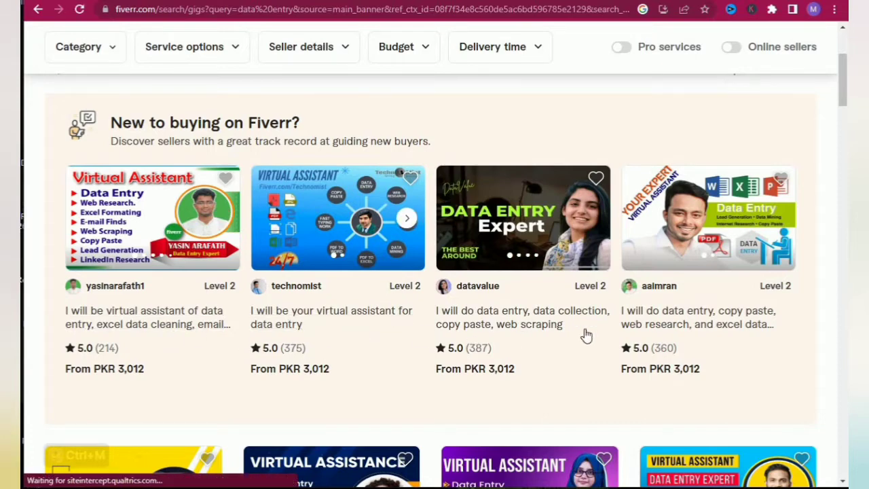
{"action": "scroll", "coordinate": [586, 336], "scroll_direction": "down", "scroll_amount": 1}
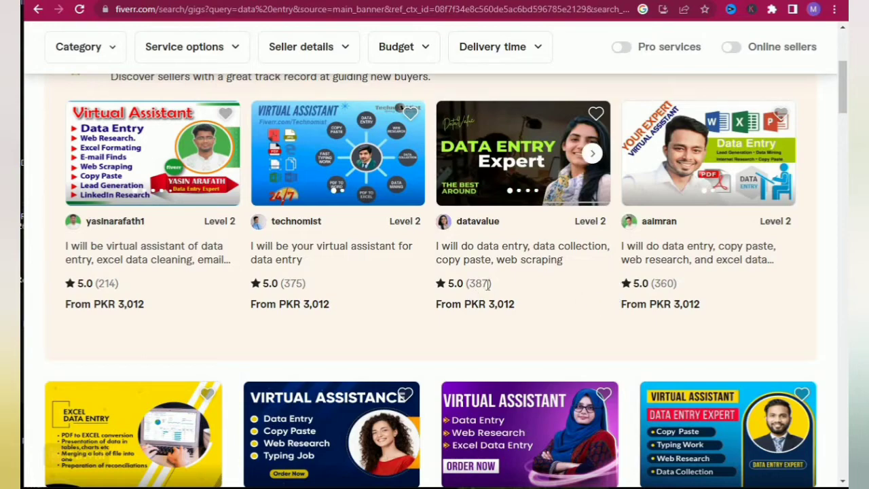
{"action": "scroll", "coordinate": [500, 285], "scroll_direction": "down", "scroll_amount": 4}
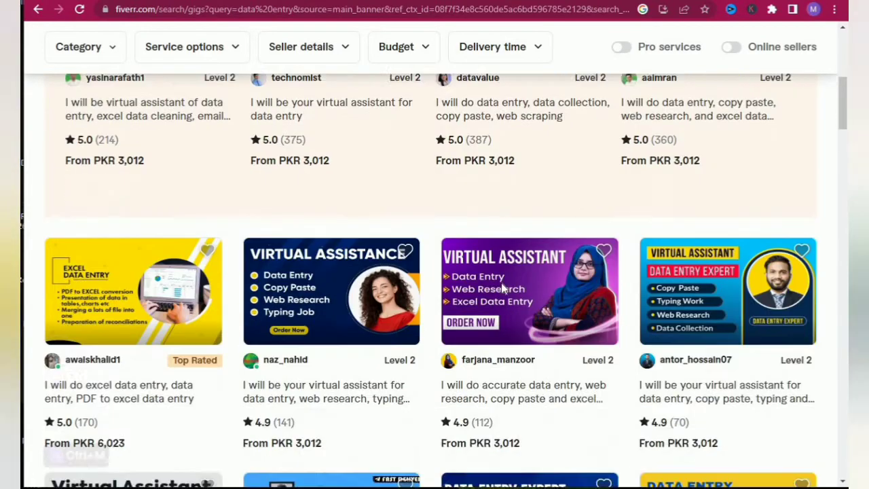
{"action": "scroll", "coordinate": [746, 291], "scroll_direction": "down", "scroll_amount": 3}
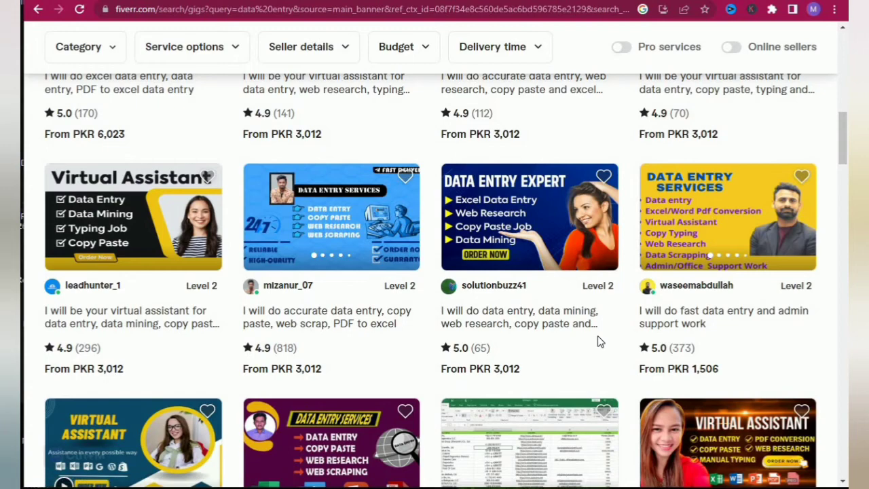
{"action": "scroll", "coordinate": [560, 348], "scroll_direction": "down", "scroll_amount": 3}
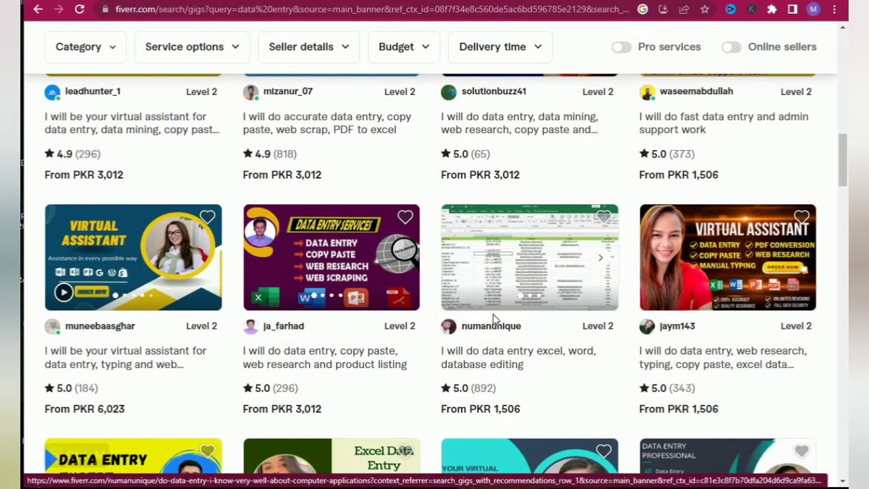
{"action": "left_click", "coordinate": [486, 365]}
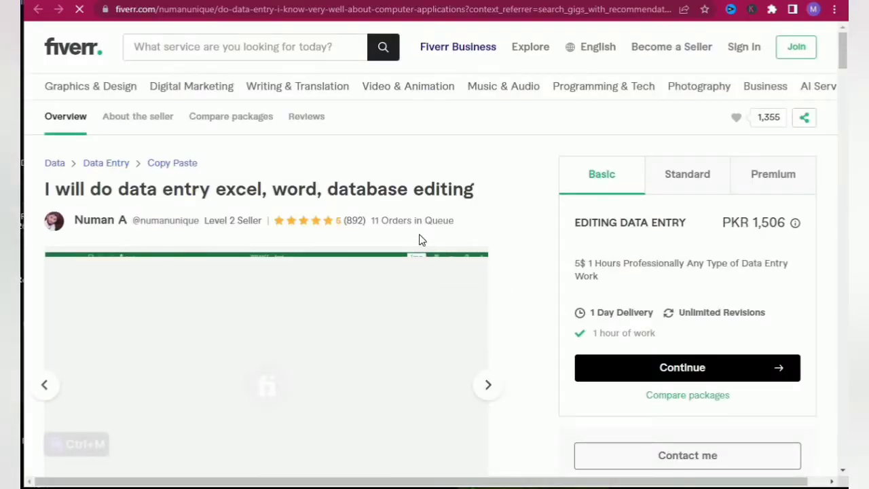
Highlight the gig's orders in queue and view its Standard and Premium package details
{"action": "left_click_drag", "start_coordinate": [374, 221], "coordinate": [450, 221]}
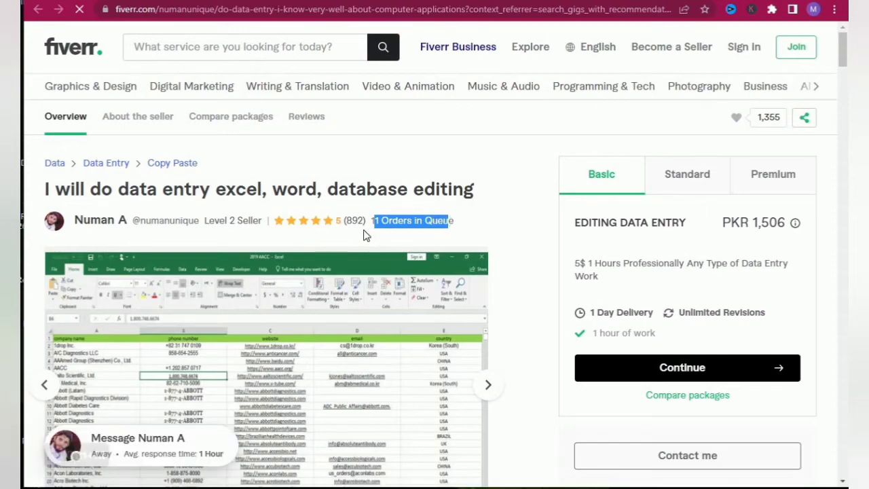
{"action": "scroll", "coordinate": [421, 262], "scroll_direction": "down", "scroll_amount": 5}
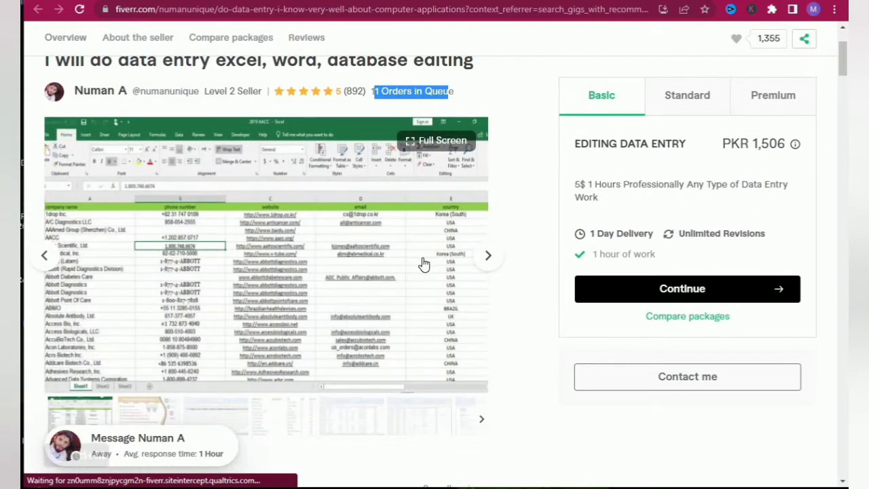
{"action": "scroll", "coordinate": [424, 263], "scroll_direction": "down", "scroll_amount": 1}
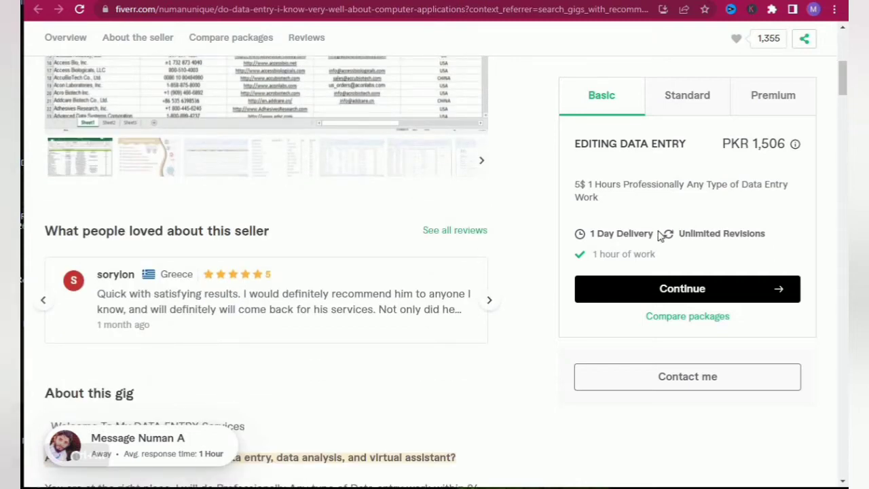
{"action": "scroll", "coordinate": [582, 233], "scroll_direction": "up", "scroll_amount": 3}
{"action": "left_click", "coordinate": [669, 106]}
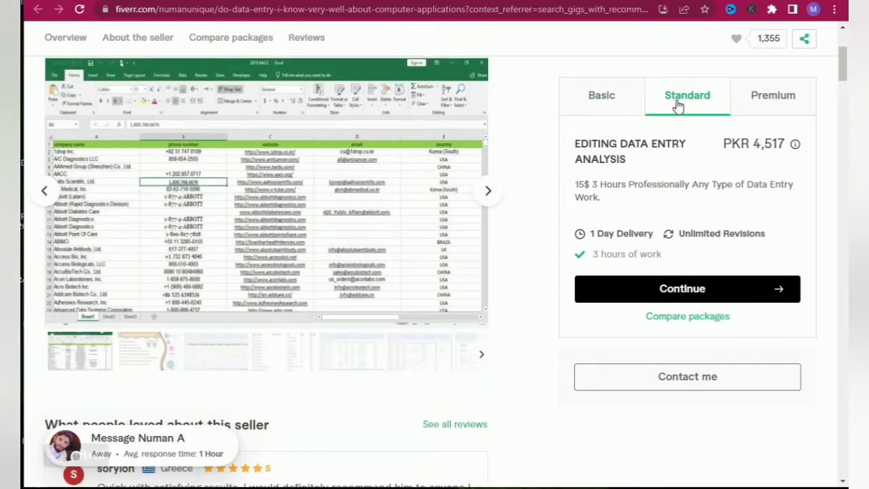
{"action": "left_click", "coordinate": [765, 103]}
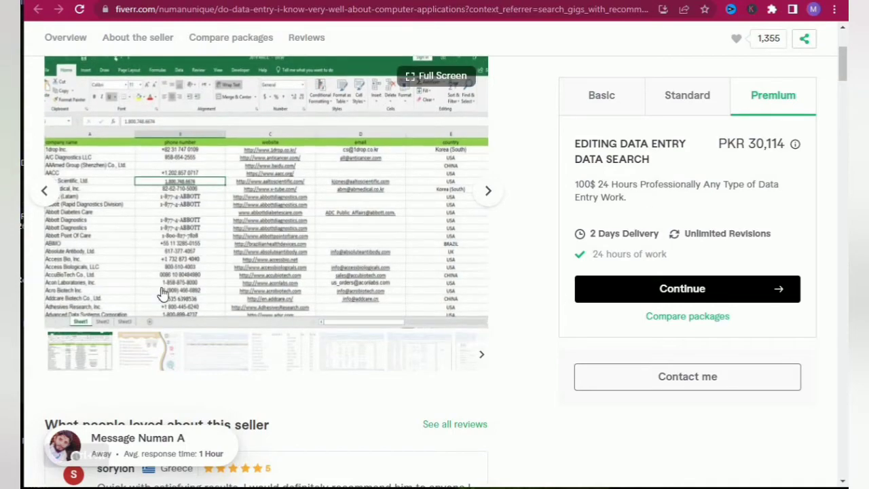
Skim the gig's gallery, reviews and service list, and highlight its title at the head of the page
{"action": "scroll", "coordinate": [266, 252], "scroll_direction": "up", "scroll_amount": 2}
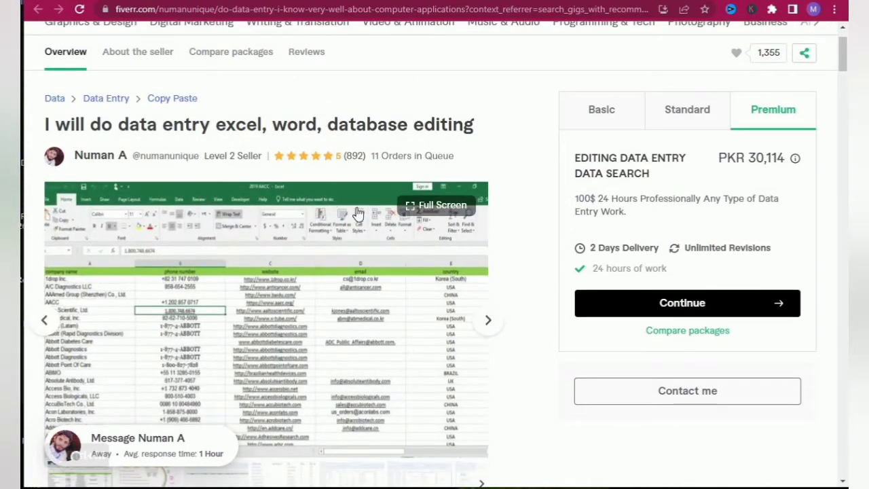
{"action": "scroll", "coordinate": [424, 249], "scroll_direction": "down", "scroll_amount": 2}
{"action": "scroll", "coordinate": [425, 249], "scroll_direction": "down", "scroll_amount": 3}
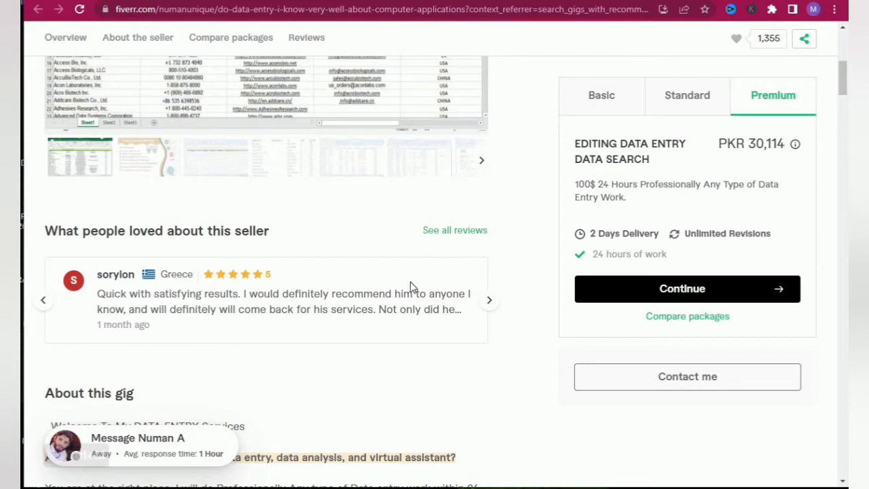
{"action": "scroll", "coordinate": [407, 285], "scroll_direction": "down", "scroll_amount": 8}
{"action": "scroll", "coordinate": [403, 292], "scroll_direction": "up", "scroll_amount": 6}
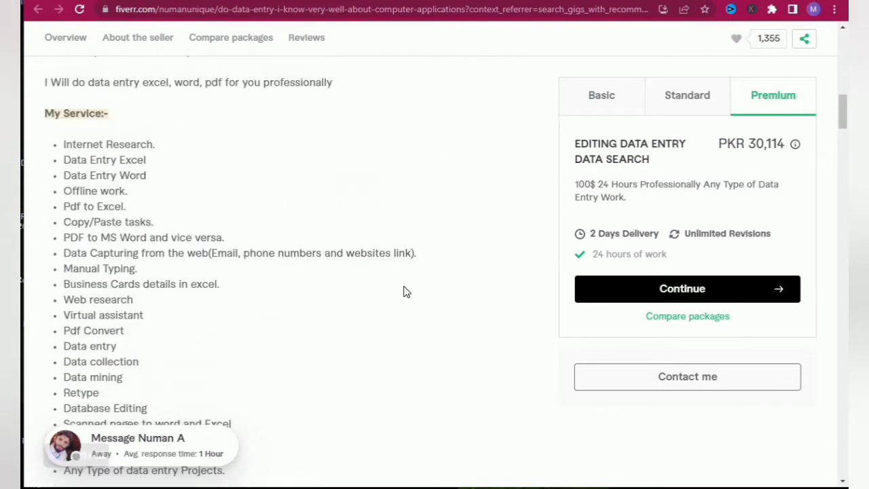
{"action": "scroll", "coordinate": [314, 368], "scroll_direction": "up", "scroll_amount": 3}
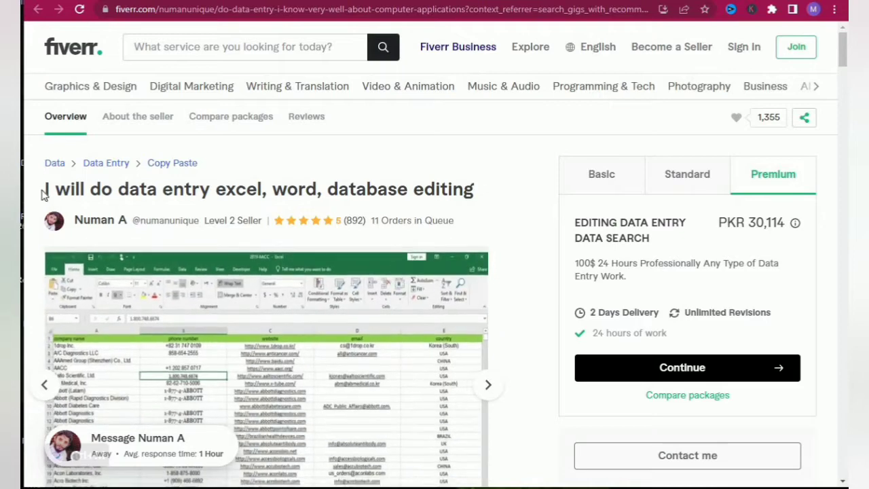
{"action": "left_click_drag", "start_coordinate": [44, 189], "coordinate": [477, 230]}
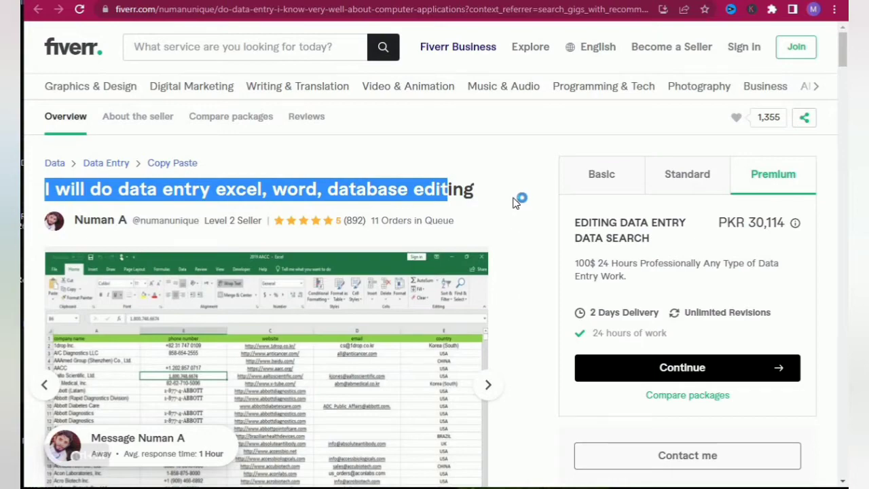
Read the gig description, including the services offered and the reasons for hiring the seller
{"action": "scroll", "coordinate": [510, 204], "scroll_direction": "down", "scroll_amount": 1}
{"action": "scroll", "coordinate": [510, 204], "scroll_direction": "down", "scroll_amount": 7}
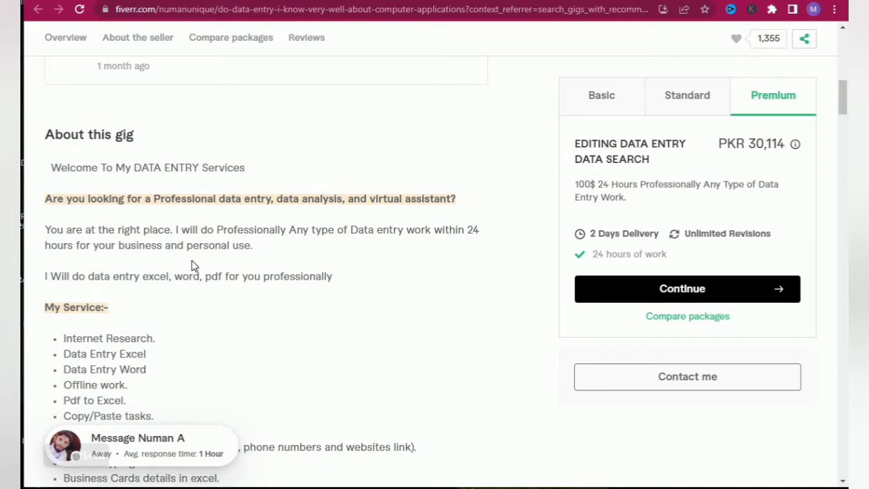
{"action": "scroll", "coordinate": [195, 268], "scroll_direction": "down", "scroll_amount": 2}
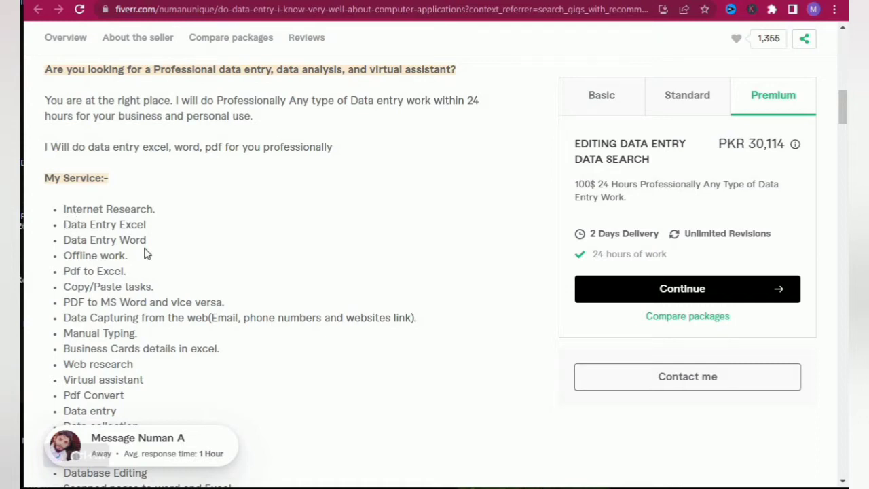
{"action": "scroll", "coordinate": [192, 249], "scroll_direction": "down", "scroll_amount": 3}
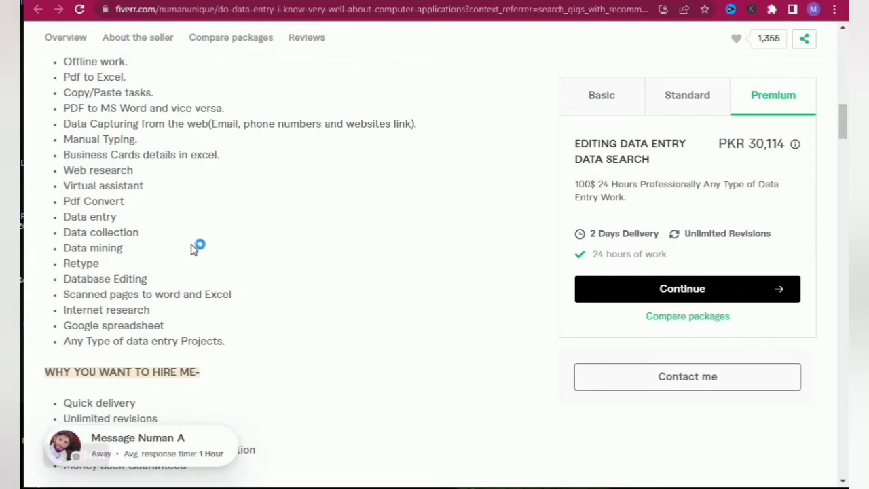
{"action": "scroll", "coordinate": [230, 244], "scroll_direction": "down", "scroll_amount": 2}
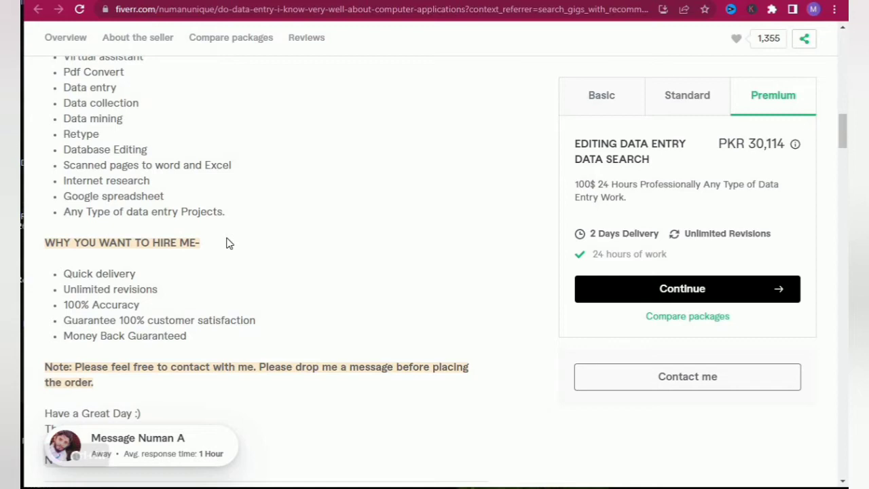
Examine the gig's industry and tool lists and the seller's profile section
{"action": "scroll", "coordinate": [294, 276], "scroll_direction": "down", "scroll_amount": 7}
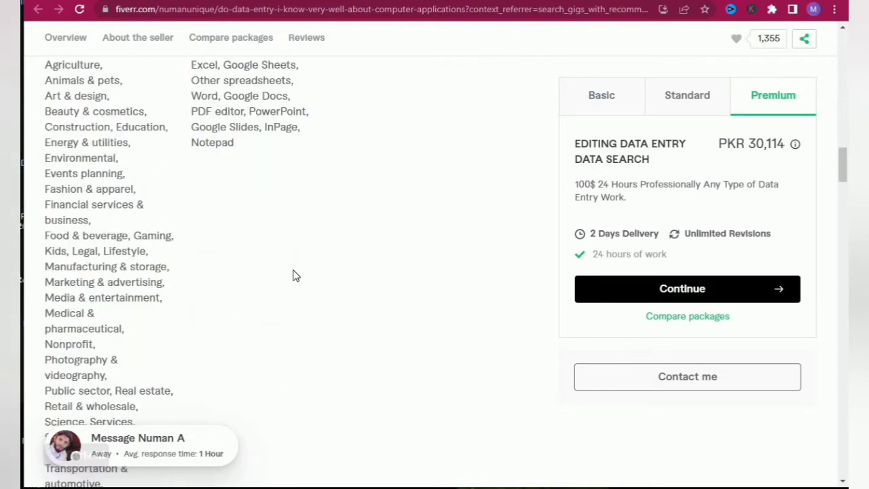
{"action": "scroll", "coordinate": [344, 239], "scroll_direction": "up", "scroll_amount": 1}
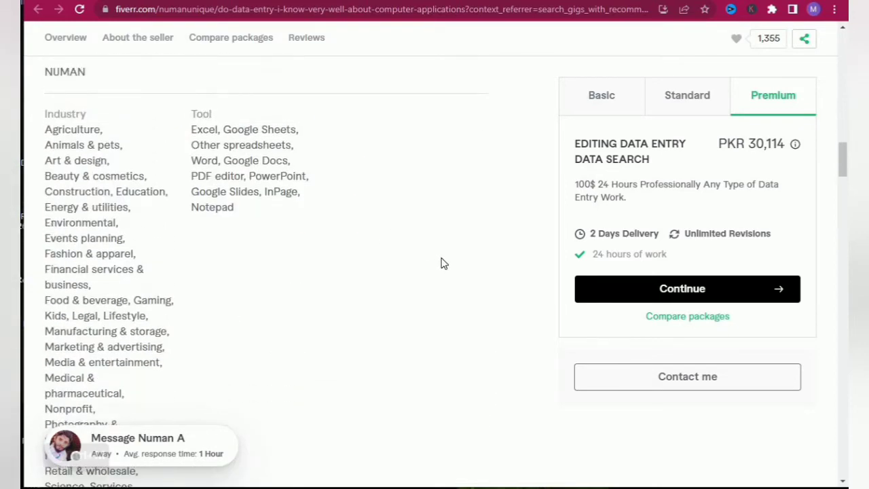
{"action": "scroll", "coordinate": [442, 263], "scroll_direction": "down", "scroll_amount": 4}
{"action": "scroll", "coordinate": [442, 246], "scroll_direction": "up", "scroll_amount": 5}
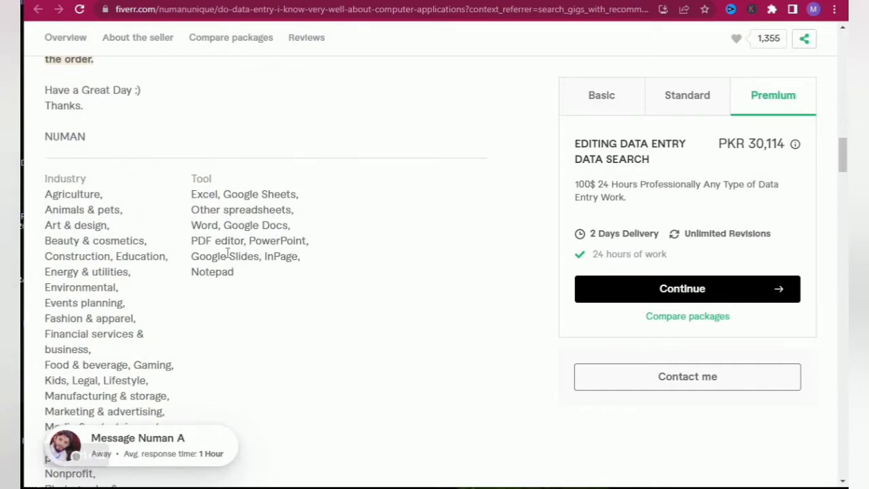
{"action": "scroll", "coordinate": [126, 262], "scroll_direction": "down", "scroll_amount": 1}
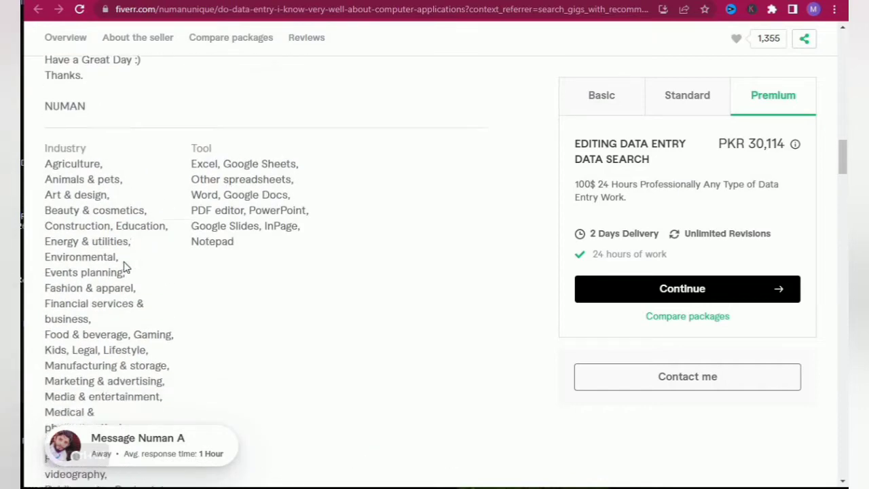
{"action": "scroll", "coordinate": [125, 267], "scroll_direction": "down", "scroll_amount": 4}
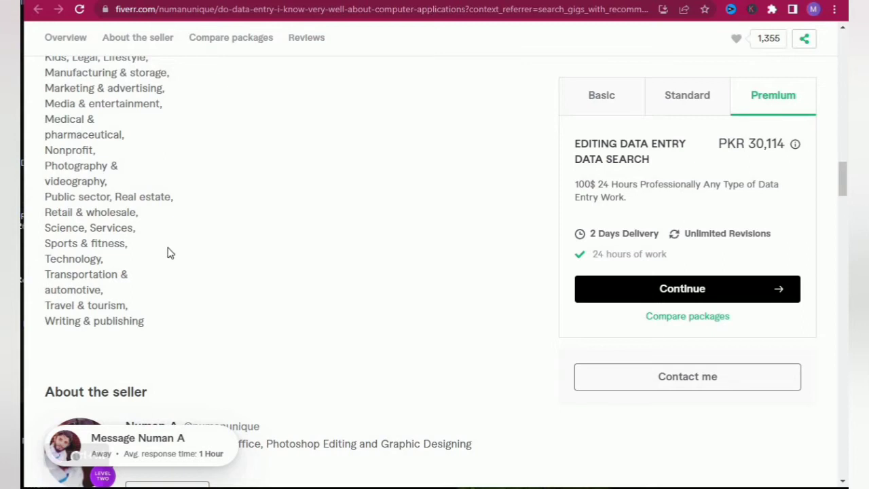
{"action": "scroll", "coordinate": [170, 253], "scroll_direction": "down", "scroll_amount": 4}
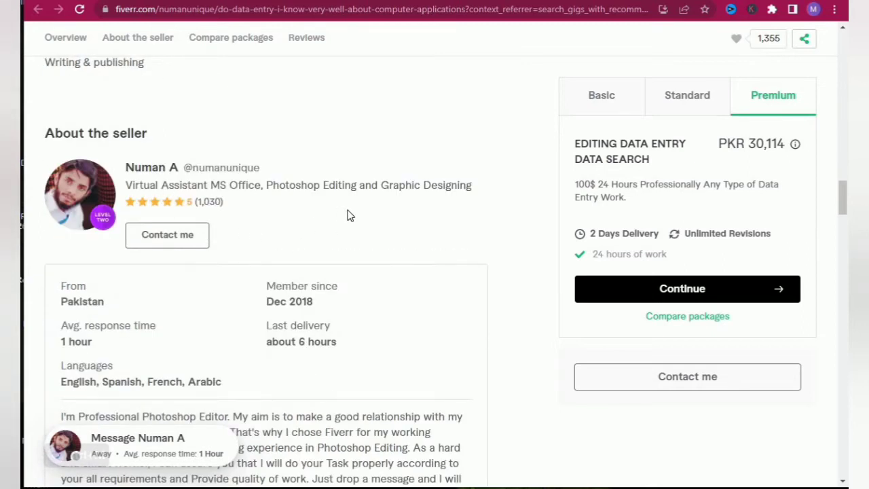
Read the seller's profile details and introduction, and compare the Basic, Standard and Premium packages
{"action": "scroll", "coordinate": [347, 216], "scroll_direction": "down", "scroll_amount": 1}
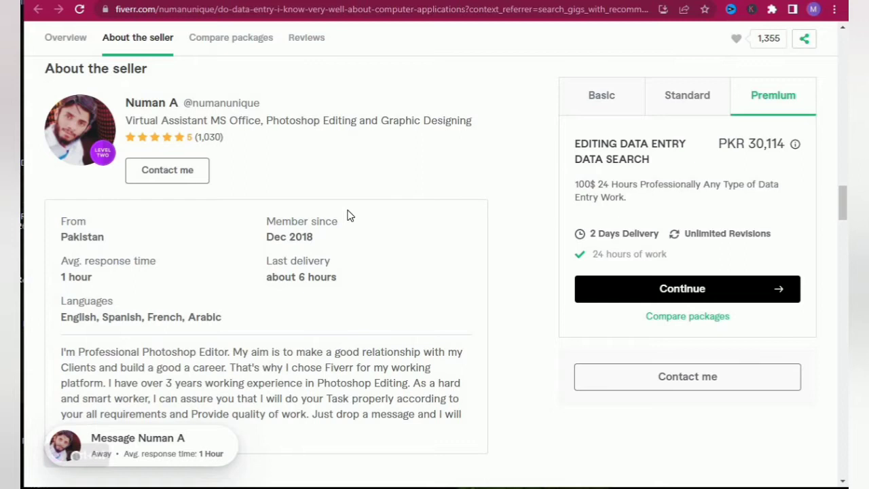
{"action": "scroll", "coordinate": [347, 216], "scroll_direction": "down", "scroll_amount": 2}
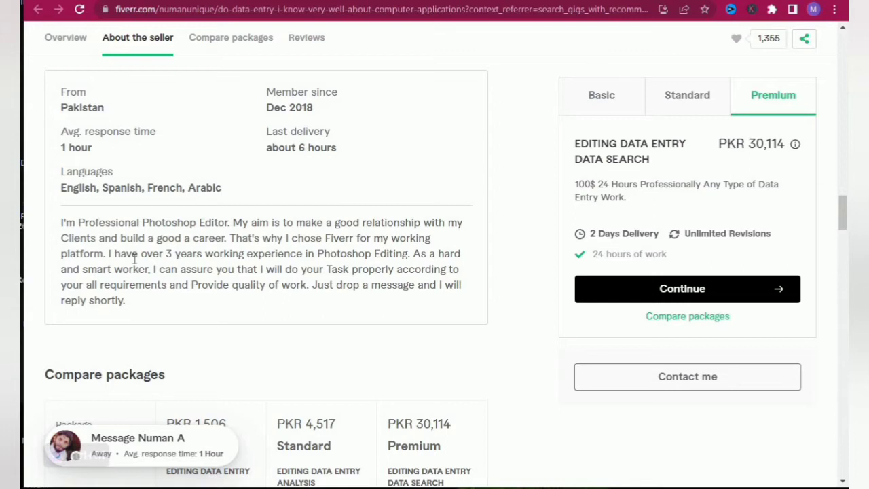
{"action": "scroll", "coordinate": [274, 235], "scroll_direction": "down", "scroll_amount": 4}
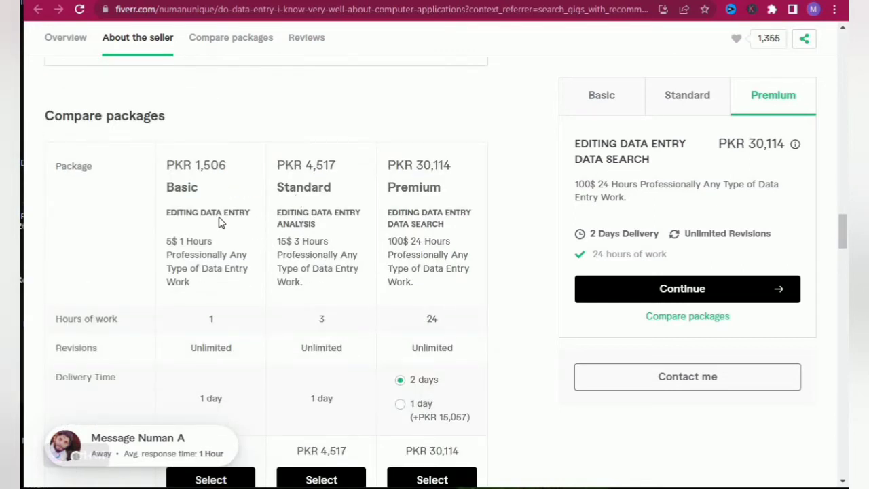
{"action": "scroll", "coordinate": [380, 219], "scroll_direction": "down", "scroll_amount": 2}
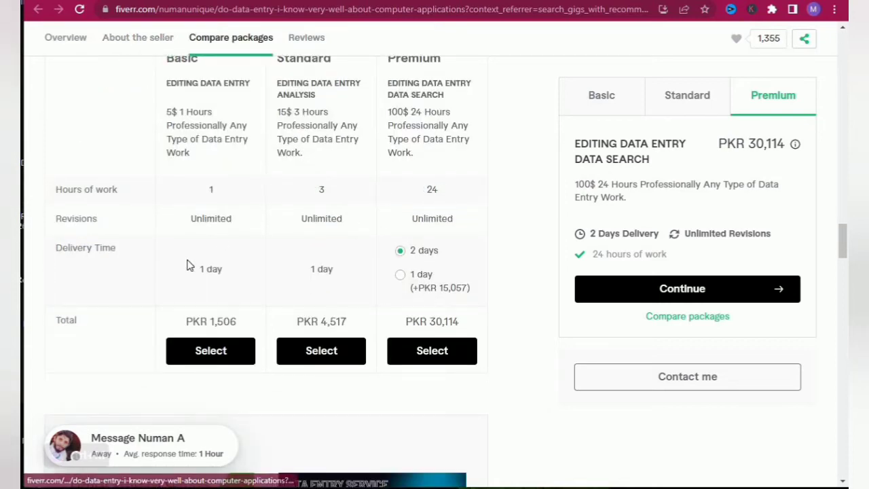
{"action": "scroll", "coordinate": [524, 249], "scroll_direction": "down", "scroll_amount": 2}
{"action": "scroll", "coordinate": [521, 262], "scroll_direction": "up", "scroll_amount": 4}
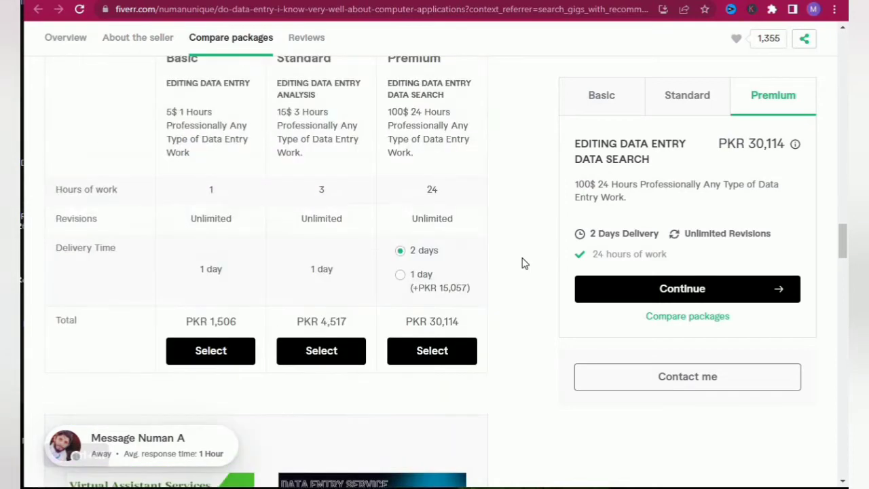
Review the gig's industry and tool lists, closing note and My Service list in the description again
{"action": "scroll", "coordinate": [501, 396], "scroll_direction": "up", "scroll_amount": 8}
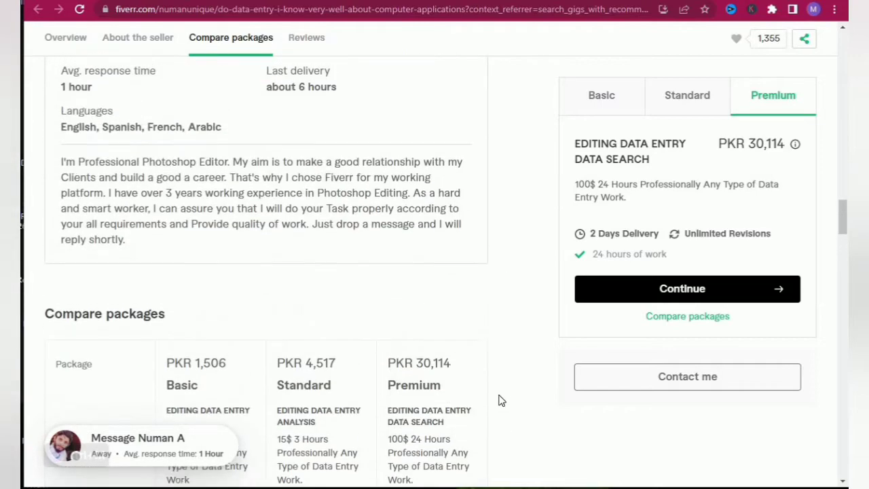
{"action": "scroll", "coordinate": [496, 305], "scroll_direction": "up", "scroll_amount": 10}
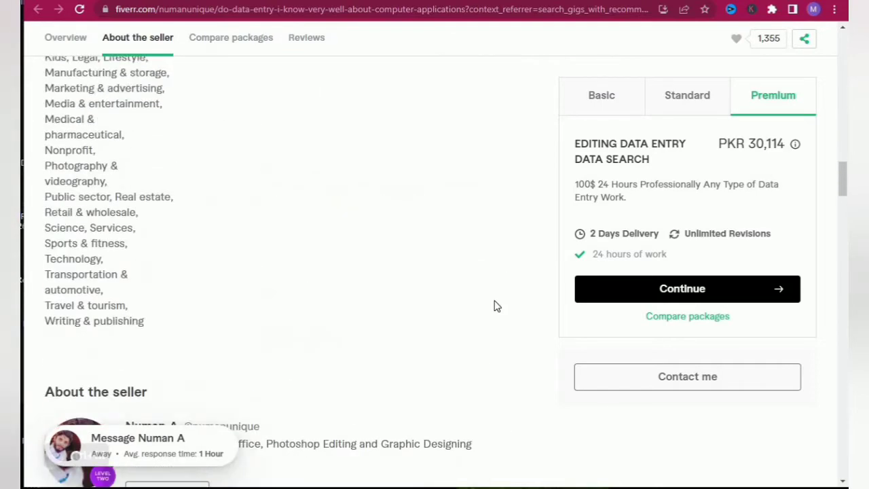
{"action": "scroll", "coordinate": [495, 305], "scroll_direction": "up", "scroll_amount": 1}
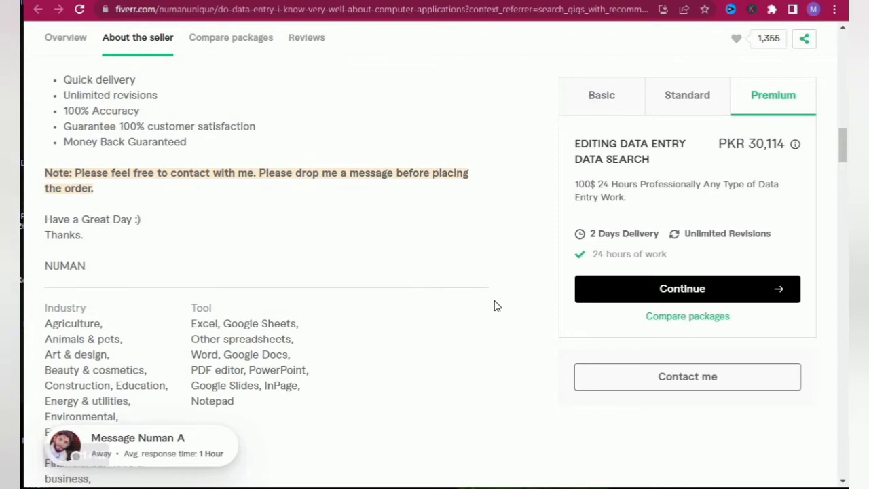
{"action": "scroll", "coordinate": [469, 292], "scroll_direction": "up", "scroll_amount": 2}
{"action": "scroll", "coordinate": [451, 299], "scroll_direction": "up", "scroll_amount": 5}
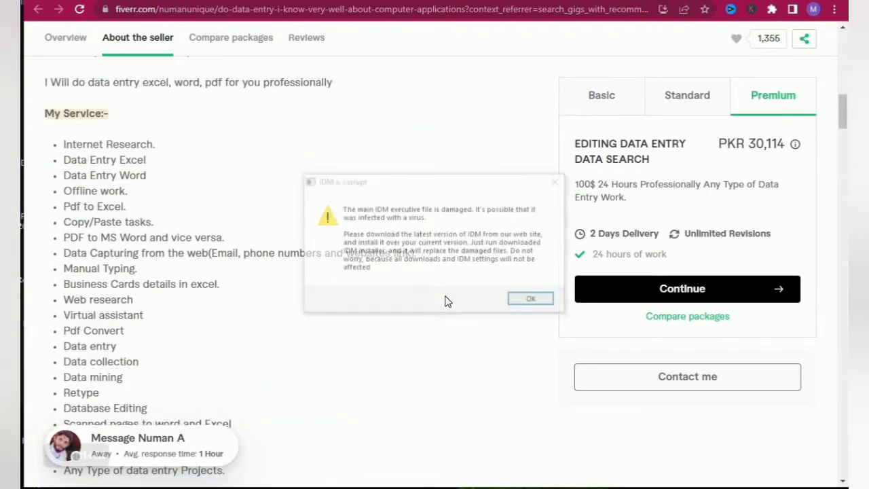
Dismiss the damaged IDM file warning and close the Internet Download Manager download page
{"action": "left_click", "coordinate": [538, 299]}
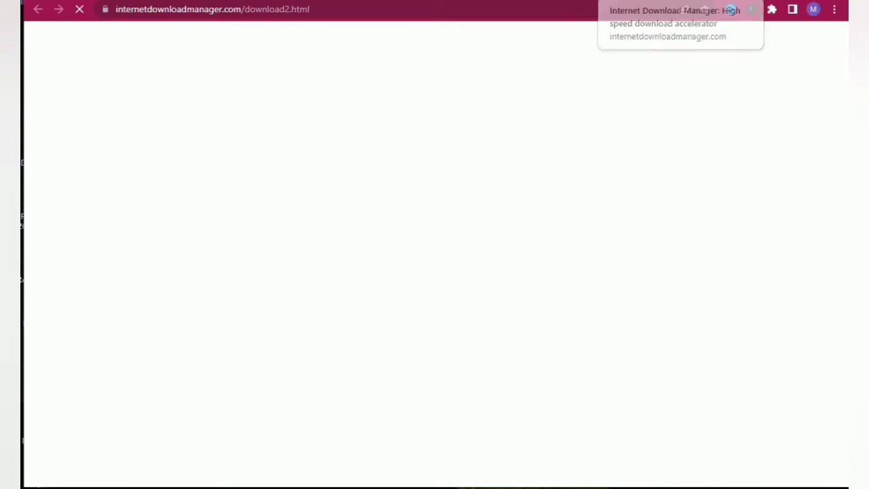
{"action": "key", "text": "ctrl+w"}
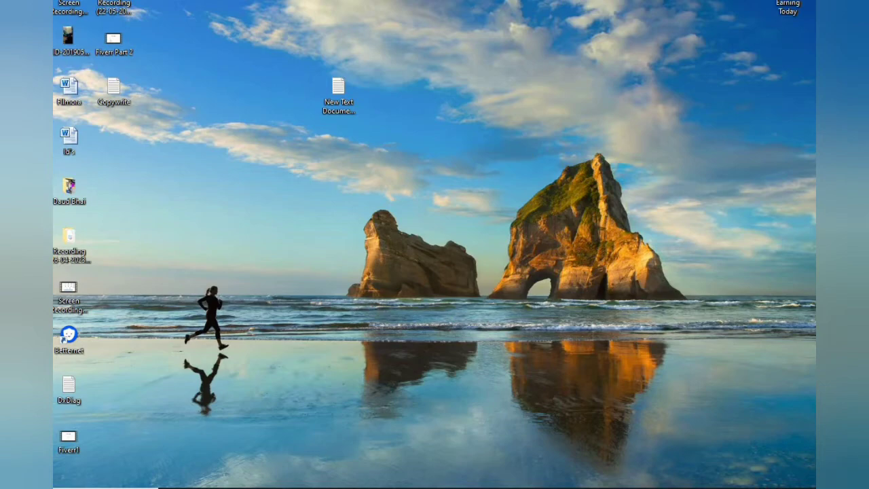
Open google.com and search for "fiveer" to reach the Fiverr home page
{"action": "type", "text": "google.com"}
{"action": "key", "text": "Return"}
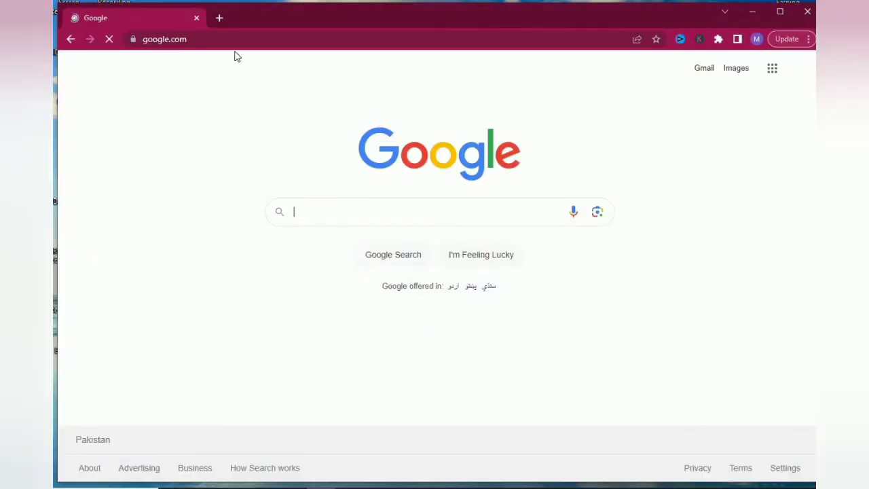
{"action": "type", "text": "fiveer"}
{"action": "key", "text": "Return"}
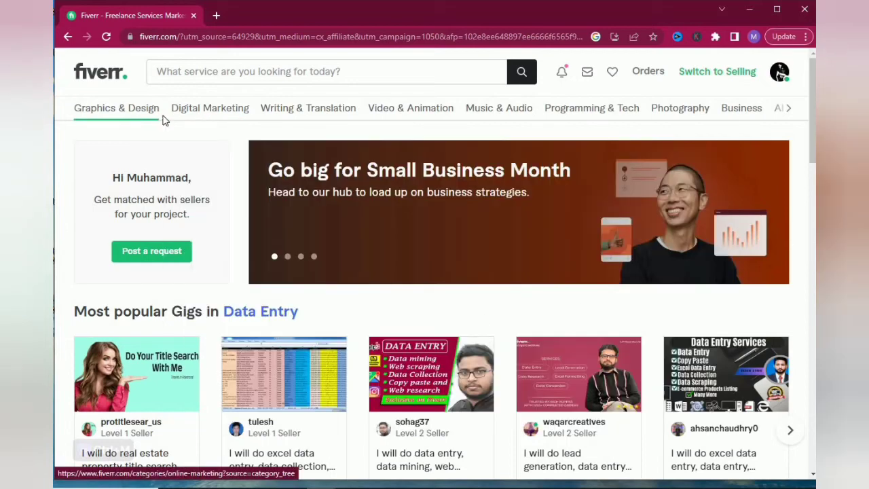
Browse the main Fiverr service categories, including the Digital Marketing and Video & Animation subcategories
{"action": "mouse_move", "coordinate": [140, 120]}
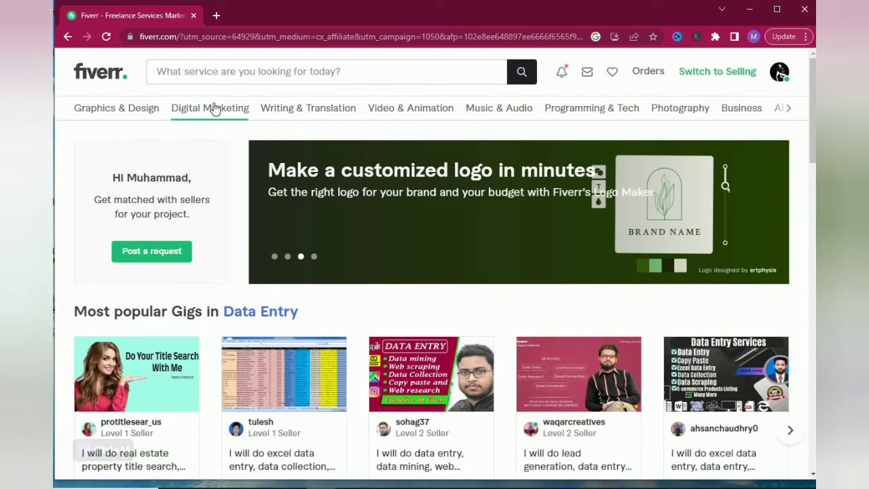
{"action": "mouse_move", "coordinate": [214, 115]}
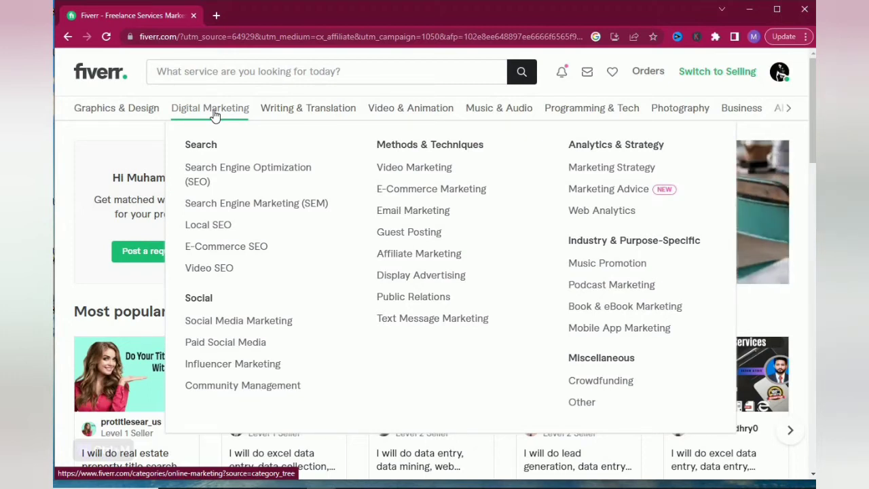
{"action": "mouse_move", "coordinate": [325, 119]}
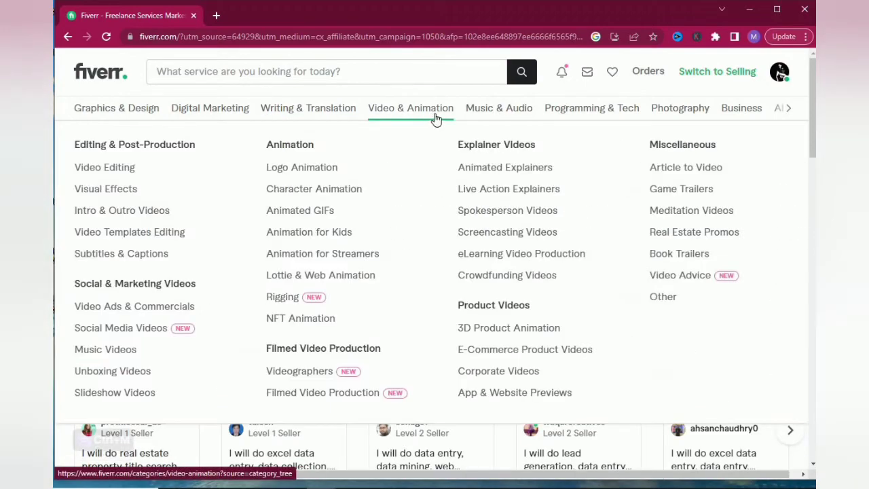
{"action": "mouse_move", "coordinate": [486, 112]}
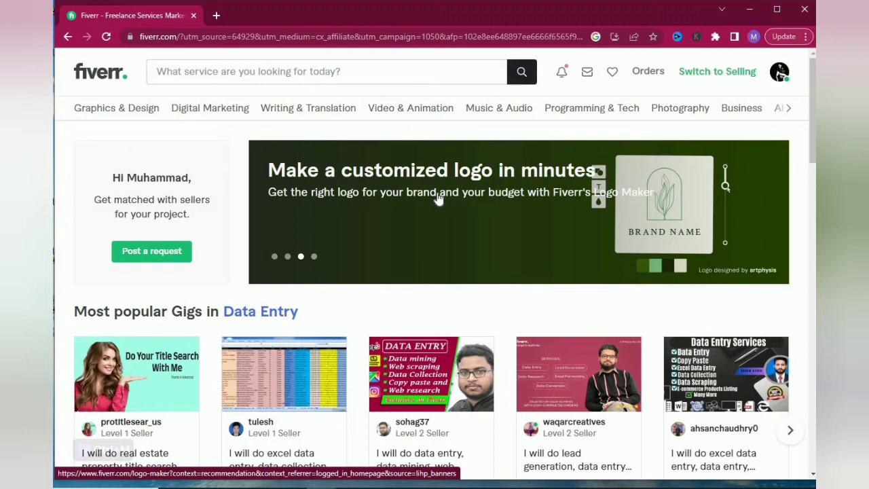
Open the account's own seller profile and start creating a new gig
{"action": "left_click", "coordinate": [779, 75]}
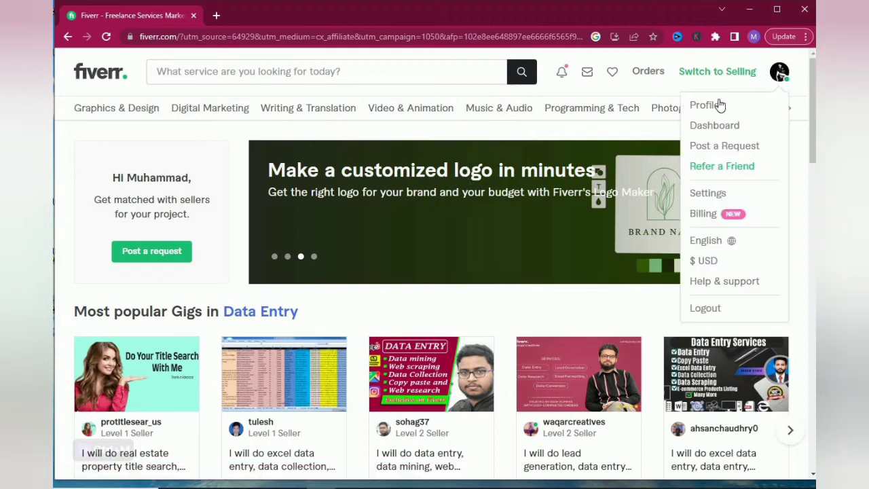
{"action": "left_click", "coordinate": [719, 106]}
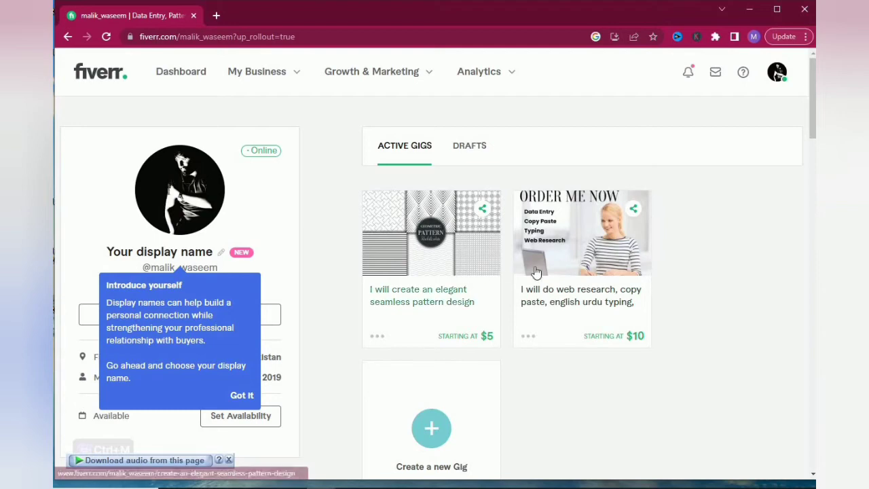
{"action": "scroll", "coordinate": [645, 261], "scroll_direction": "down", "scroll_amount": 3}
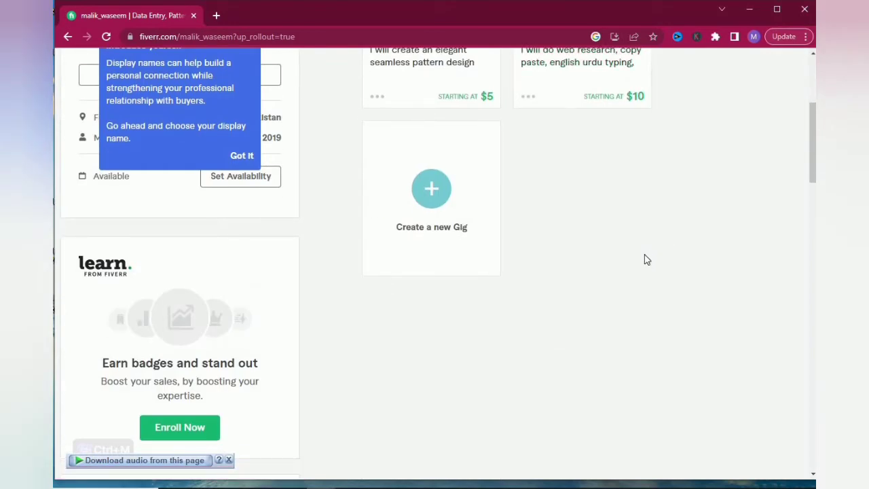
{"action": "left_click", "coordinate": [430, 189]}
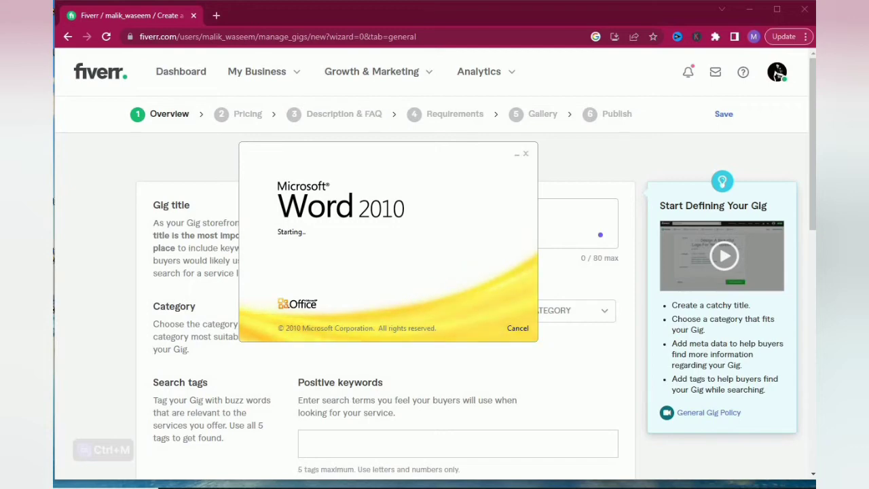
Check the prepared copywriting gig title and description in the Copywrite Notepad file, and return to the gig form
{"action": "left_click", "coordinate": [571, 212]}
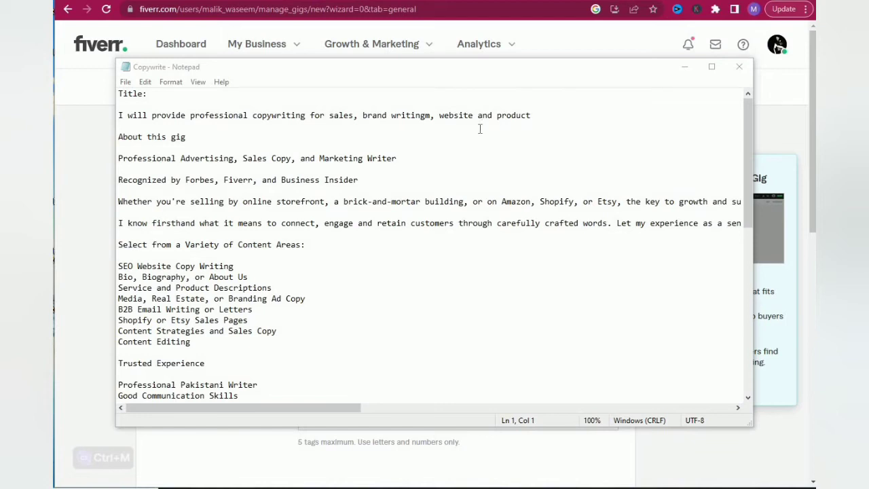
{"action": "left_click", "coordinate": [78, 297]}
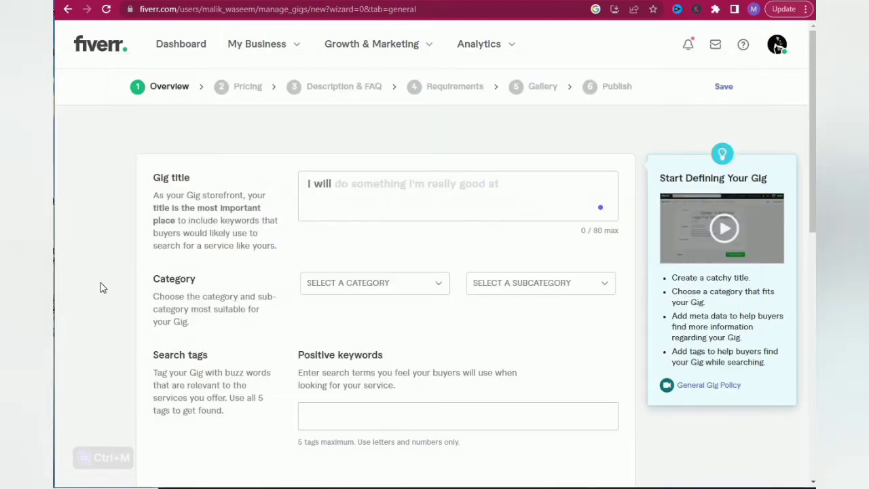
Set the gig's category to Writing & Translation and its subcategory to Email Copy
{"action": "left_click", "coordinate": [335, 291]}
{"action": "left_click", "coordinate": [388, 350]}
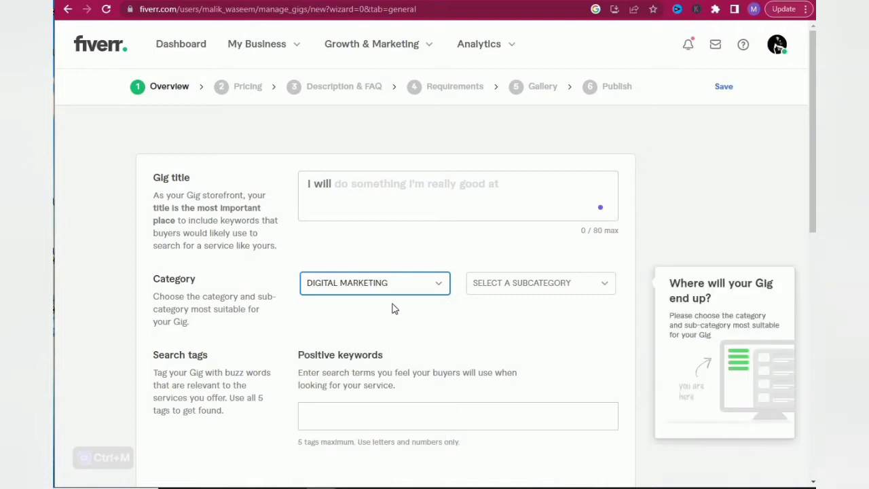
{"action": "left_click", "coordinate": [390, 289]}
{"action": "left_click", "coordinate": [382, 349]}
{"action": "left_click", "coordinate": [489, 285]}
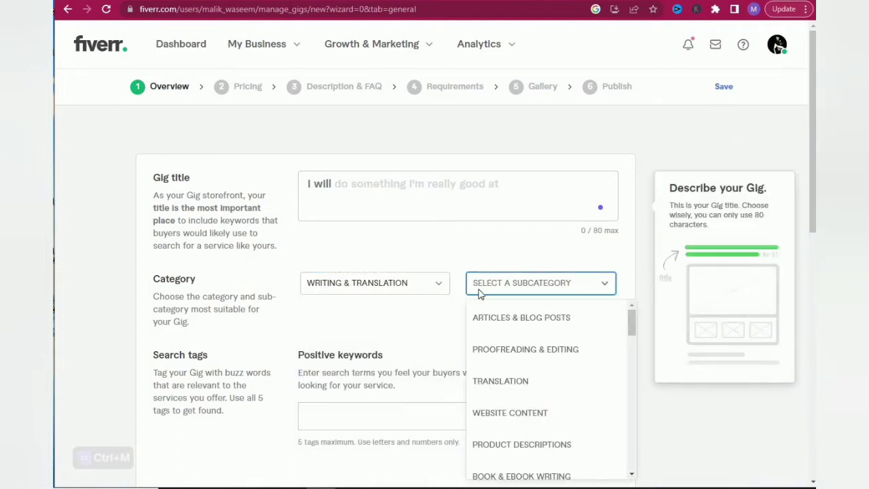
{"action": "scroll", "coordinate": [564, 347], "scroll_direction": "down", "scroll_amount": 3}
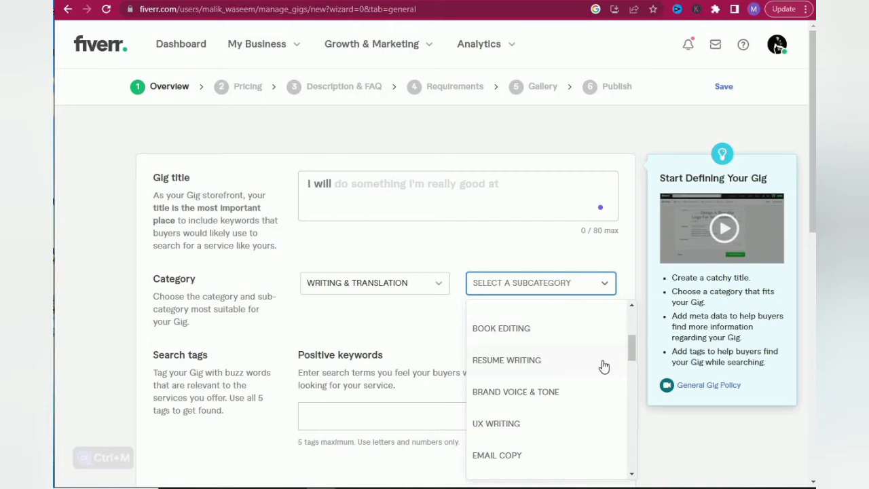
{"action": "scroll", "coordinate": [602, 365], "scroll_direction": "down", "scroll_amount": 2}
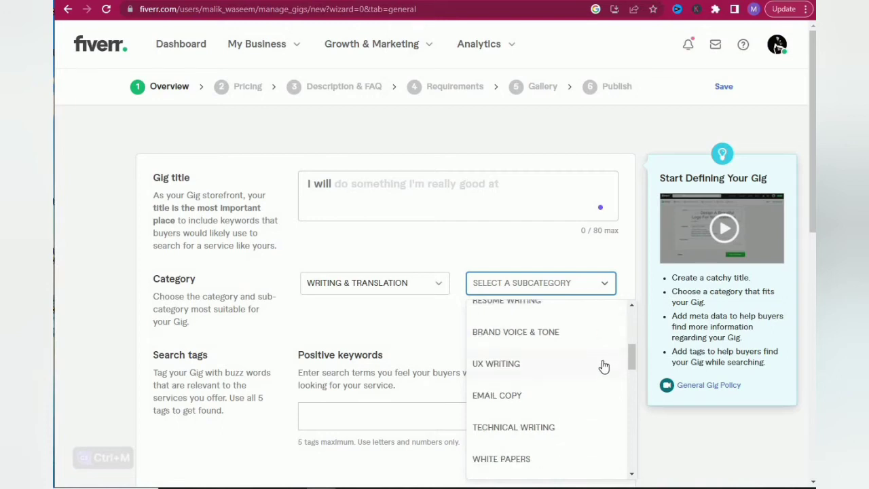
{"action": "scroll", "coordinate": [537, 346], "scroll_direction": "down", "scroll_amount": 2}
{"action": "left_click", "coordinate": [522, 346]}
Look through the gig metadata languages and select Punjabi as a writing language
{"action": "scroll", "coordinate": [468, 323], "scroll_direction": "down", "scroll_amount": 2}
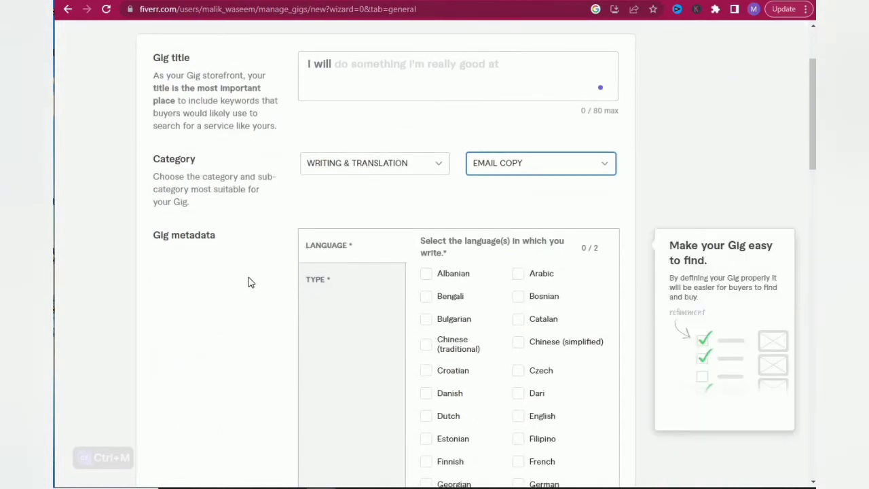
{"action": "scroll", "coordinate": [297, 217], "scroll_direction": "down", "scroll_amount": 2}
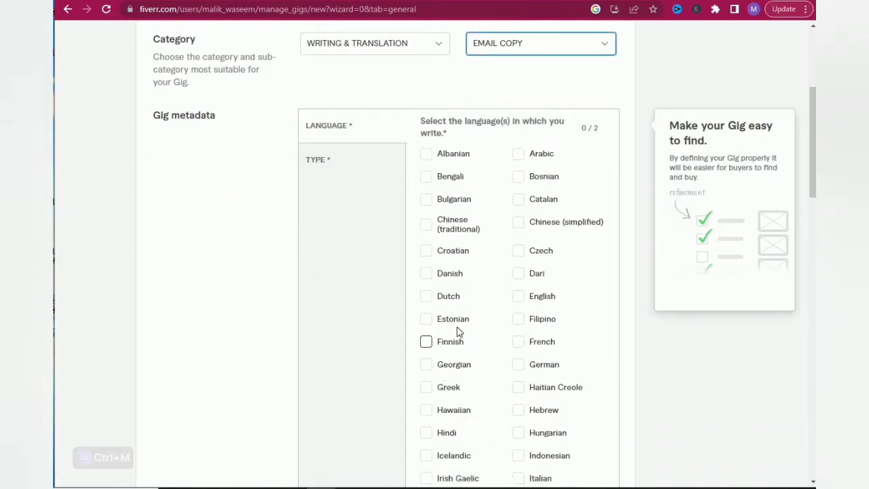
{"action": "scroll", "coordinate": [564, 305], "scroll_direction": "down", "scroll_amount": 4}
{"action": "scroll", "coordinate": [546, 288], "scroll_direction": "down", "scroll_amount": 9}
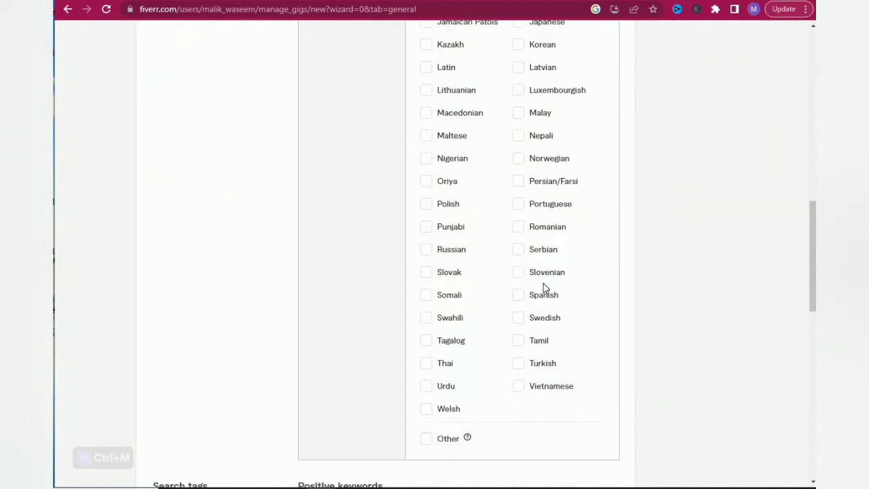
{"action": "scroll", "coordinate": [509, 277], "scroll_direction": "up", "scroll_amount": 4}
{"action": "scroll", "coordinate": [499, 265], "scroll_direction": "up", "scroll_amount": 8}
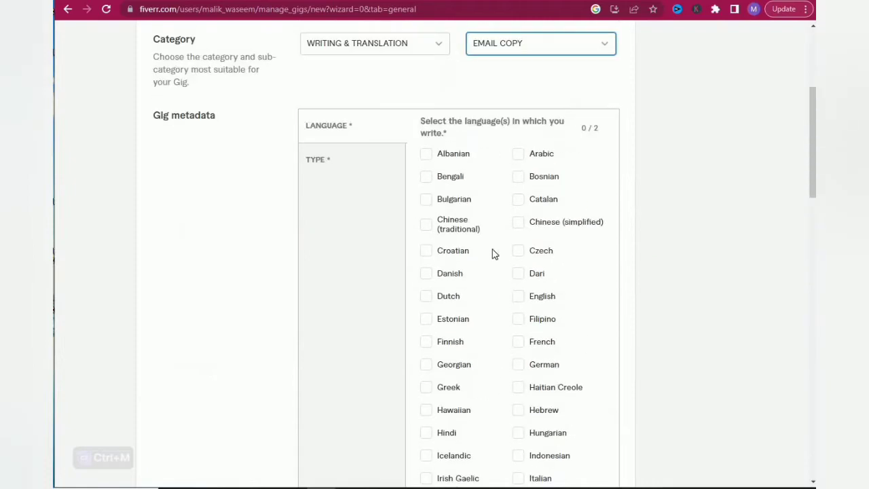
{"action": "scroll", "coordinate": [536, 317], "scroll_direction": "down", "scroll_amount": 5}
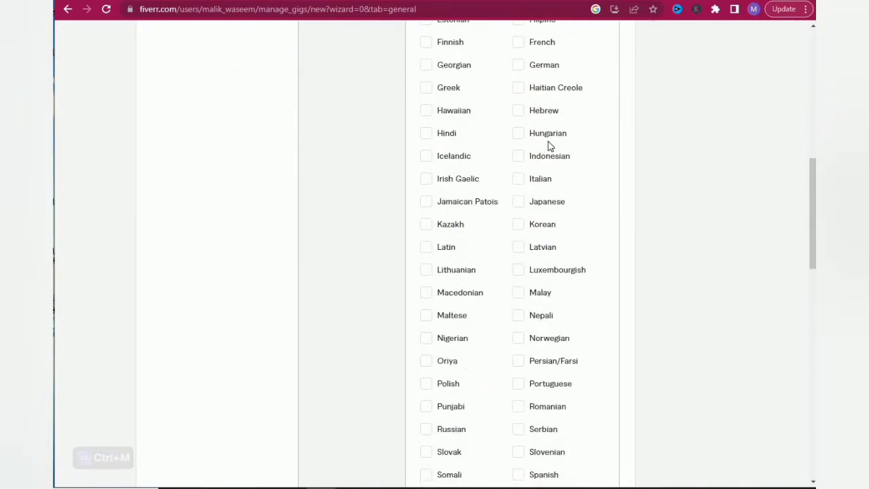
{"action": "scroll", "coordinate": [566, 204], "scroll_direction": "down", "scroll_amount": 1}
{"action": "scroll", "coordinate": [485, 231], "scroll_direction": "down", "scroll_amount": 2}
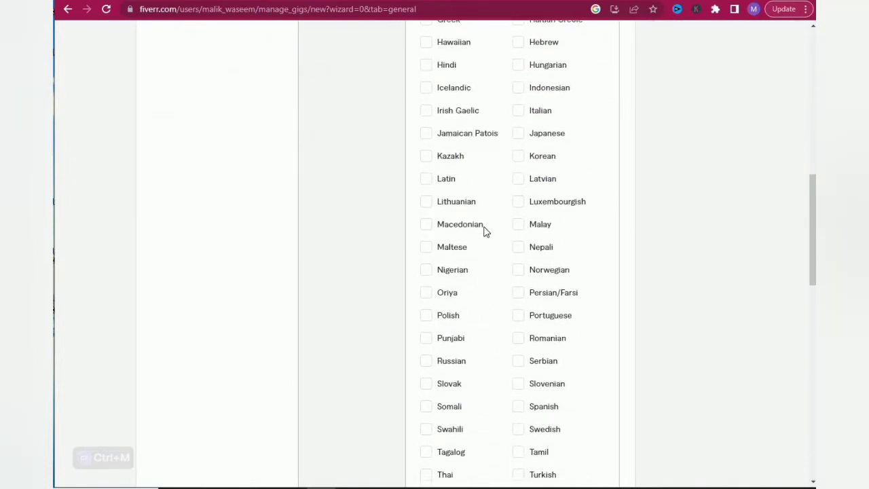
{"action": "left_click", "coordinate": [426, 227]}
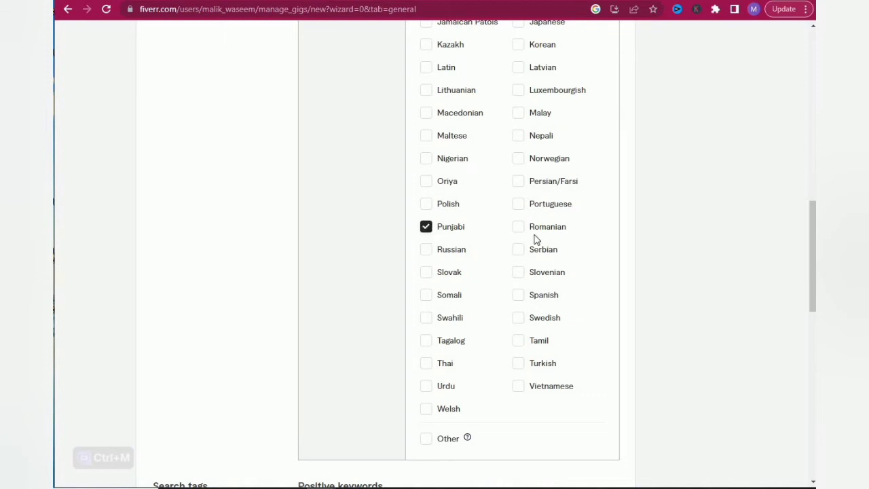
{"action": "scroll", "coordinate": [535, 240], "scroll_direction": "up", "scroll_amount": 7}
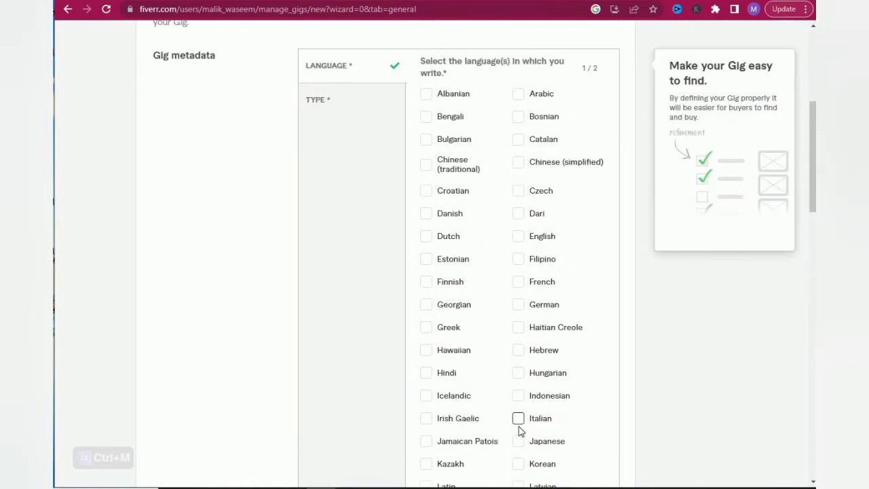
Select Urdu as the second writing language in the gig metadata and review the language list
{"action": "scroll", "coordinate": [564, 237], "scroll_direction": "down", "scroll_amount": 4}
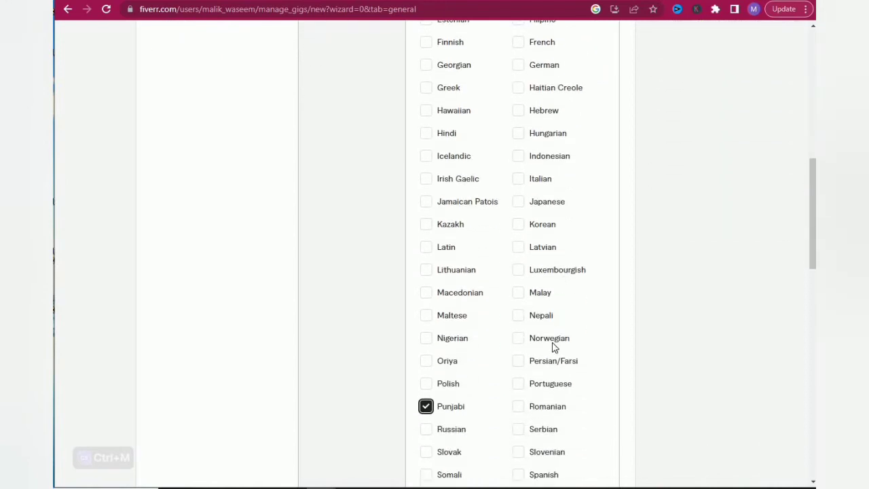
{"action": "scroll", "coordinate": [553, 347], "scroll_direction": "down", "scroll_amount": 3}
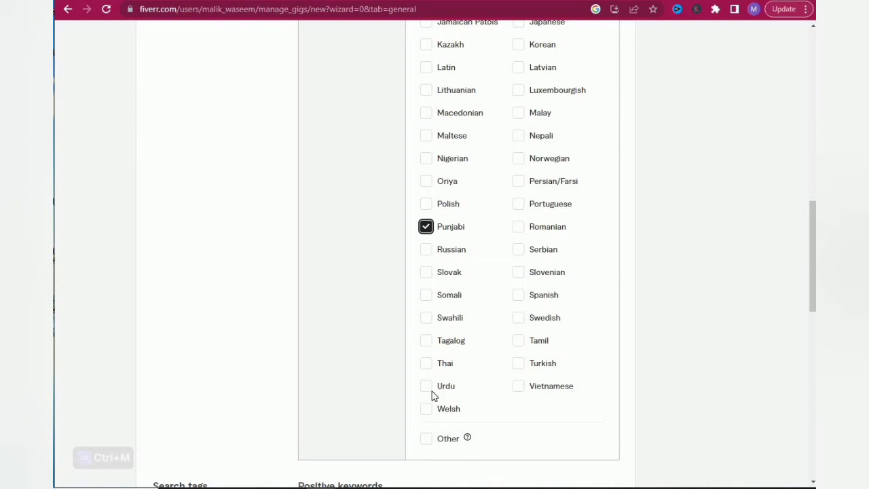
{"action": "left_click", "coordinate": [426, 387]}
{"action": "scroll", "coordinate": [531, 376], "scroll_direction": "up", "scroll_amount": 6}
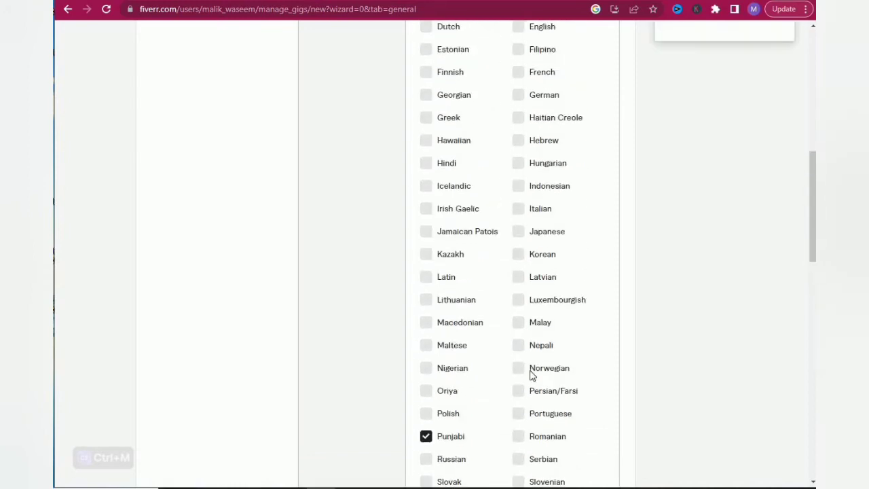
{"action": "scroll", "coordinate": [532, 376], "scroll_direction": "up", "scroll_amount": 1}
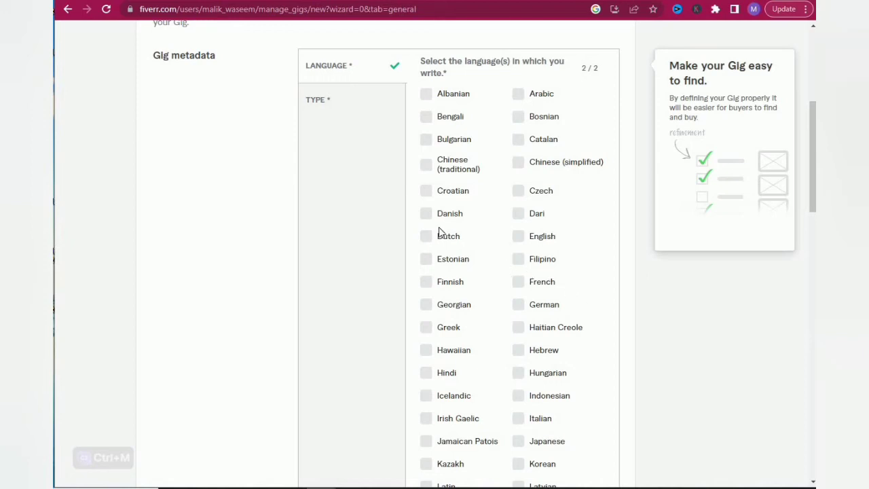
{"action": "scroll", "coordinate": [561, 282], "scroll_direction": "down", "scroll_amount": 1}
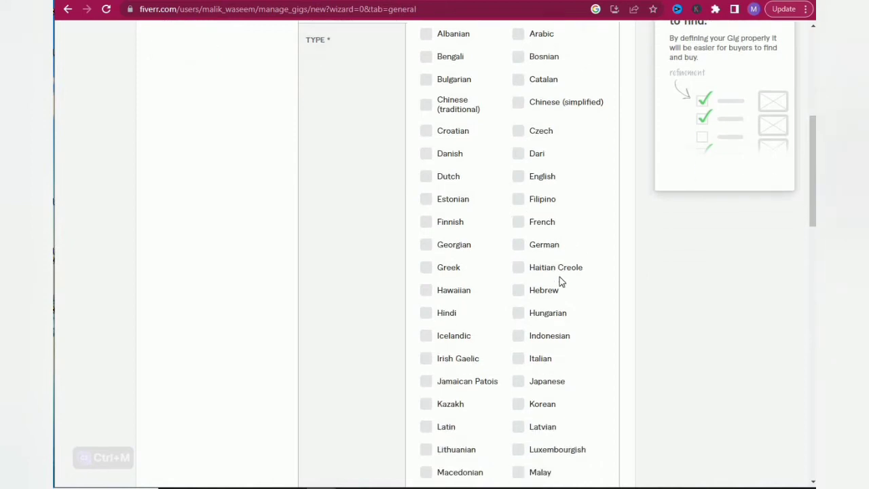
{"action": "scroll", "coordinate": [528, 219], "scroll_direction": "down", "scroll_amount": 5}
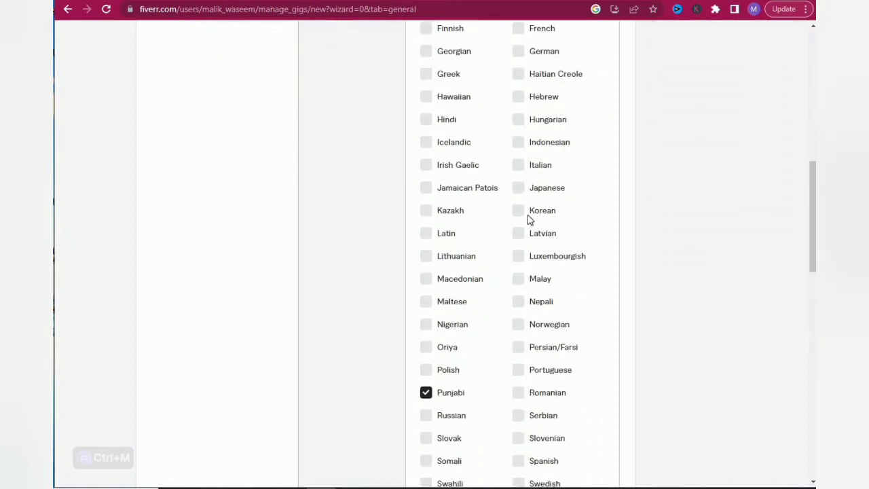
{"action": "scroll", "coordinate": [528, 222], "scroll_direction": "down", "scroll_amount": 2}
{"action": "scroll", "coordinate": [539, 339], "scroll_direction": "up", "scroll_amount": 2}
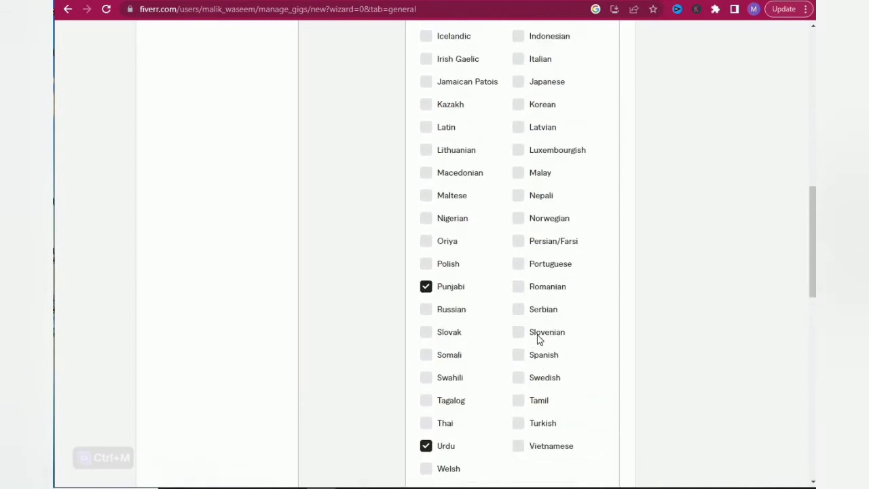
{"action": "scroll", "coordinate": [539, 339], "scroll_direction": "up", "scroll_amount": 5}
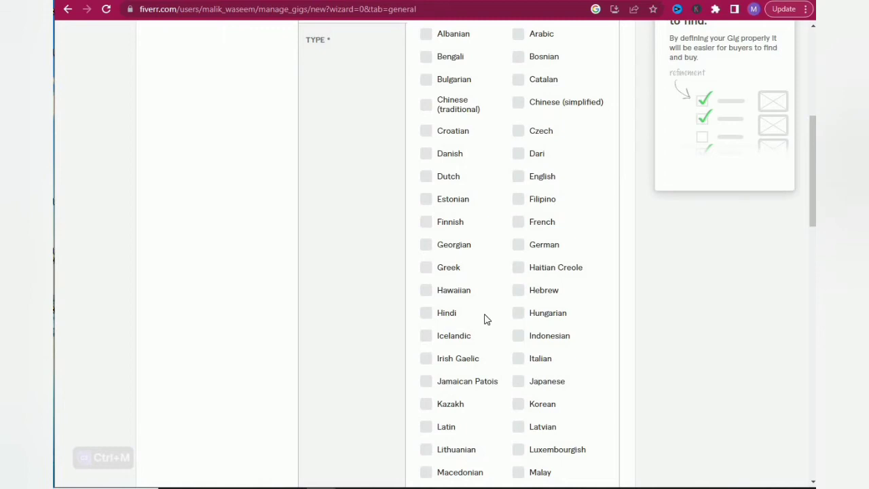
Add the search tags data entry, data mining and big data to the gig's positive keywords
{"action": "scroll", "coordinate": [486, 319], "scroll_direction": "down", "scroll_amount": 9}
{"action": "left_click", "coordinate": [438, 301]}
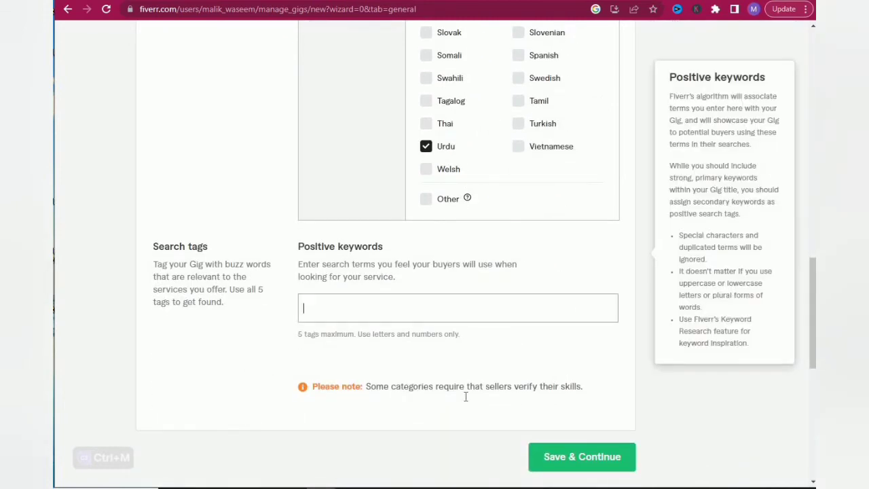
{"action": "left_click", "coordinate": [481, 424]}
{"action": "type", "text": "data"}
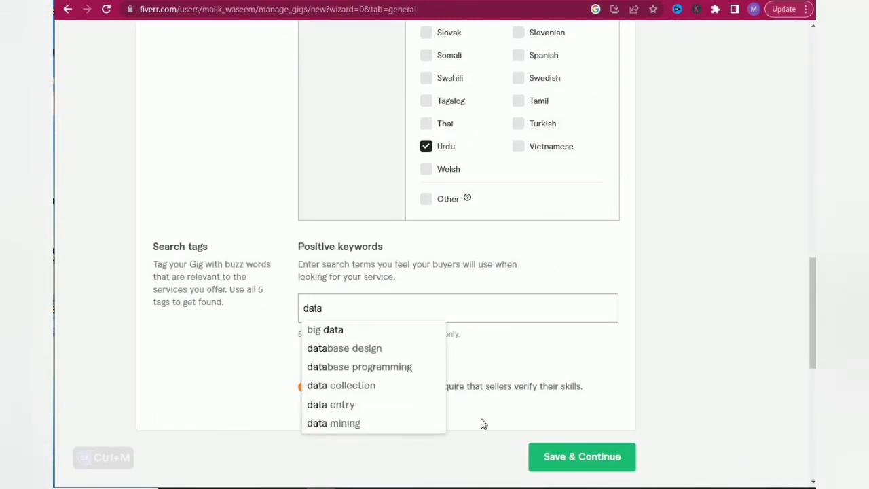
{"action": "left_click", "coordinate": [354, 403]}
{"action": "type", "text": "d"}
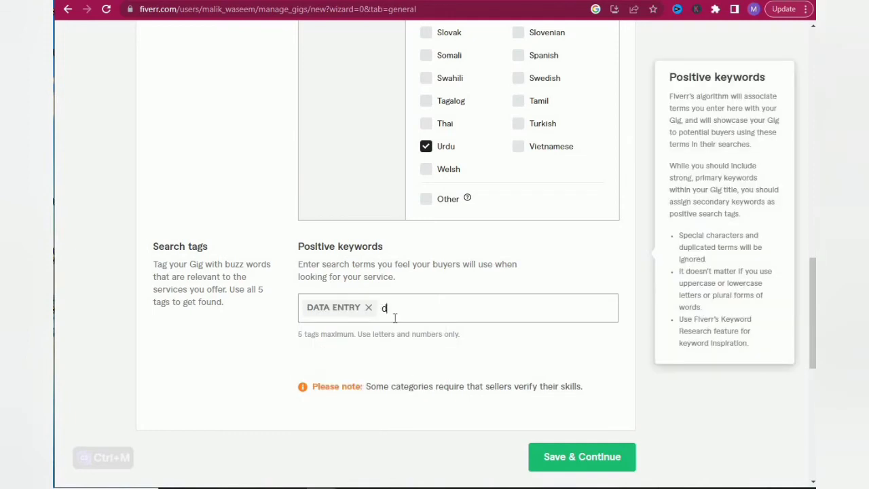
{"action": "type", "text": "ata"}
{"action": "left_click", "coordinate": [421, 423]}
{"action": "type", "text": "data"}
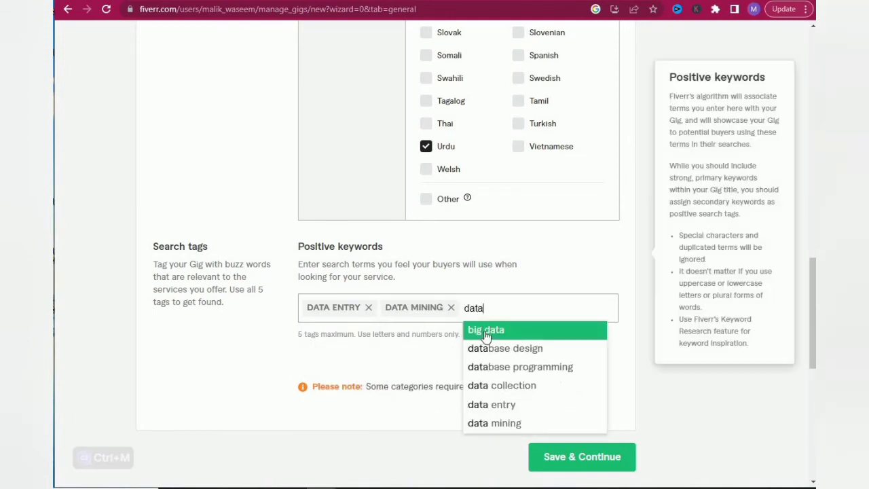
{"action": "left_click", "coordinate": [486, 331]}
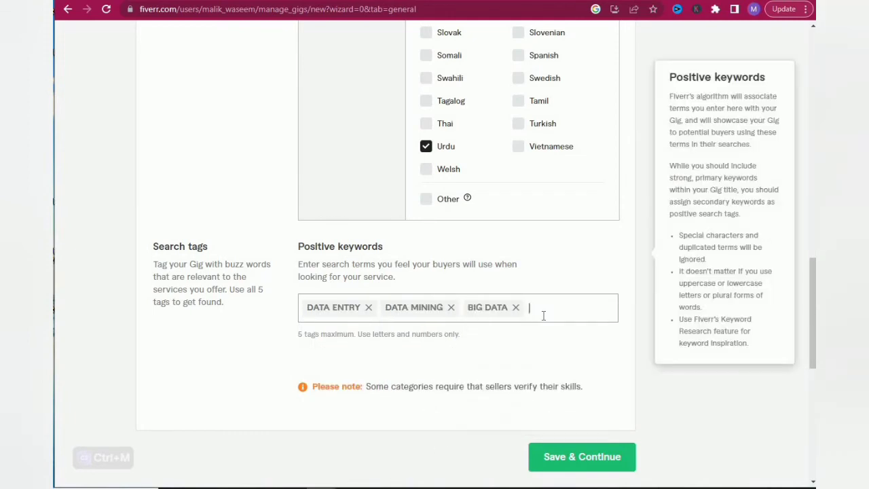
Add the search tags copying and copy paste to the positive keywords, and try to save the overview
{"action": "type", "text": "copy"}
{"action": "left_click", "coordinate": [546, 385]}
{"action": "type", "text": "copy"}
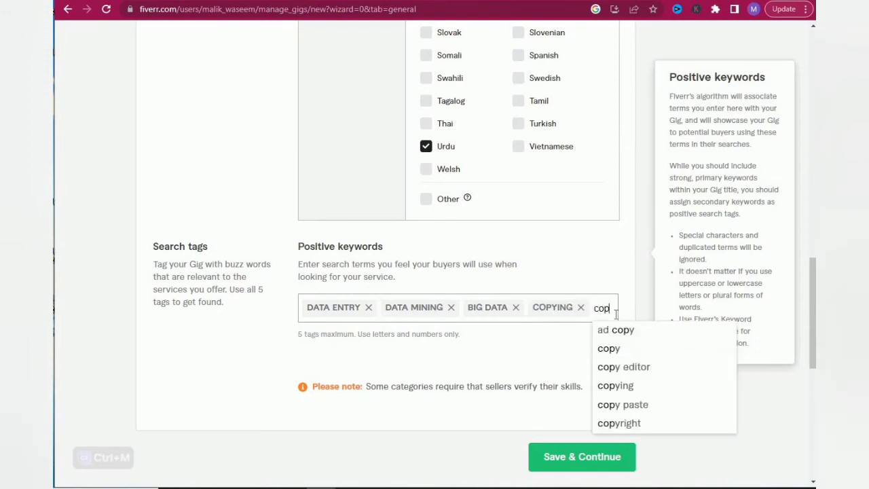
{"action": "left_click", "coordinate": [625, 405]}
{"action": "scroll", "coordinate": [484, 339], "scroll_direction": "down", "scroll_amount": 1}
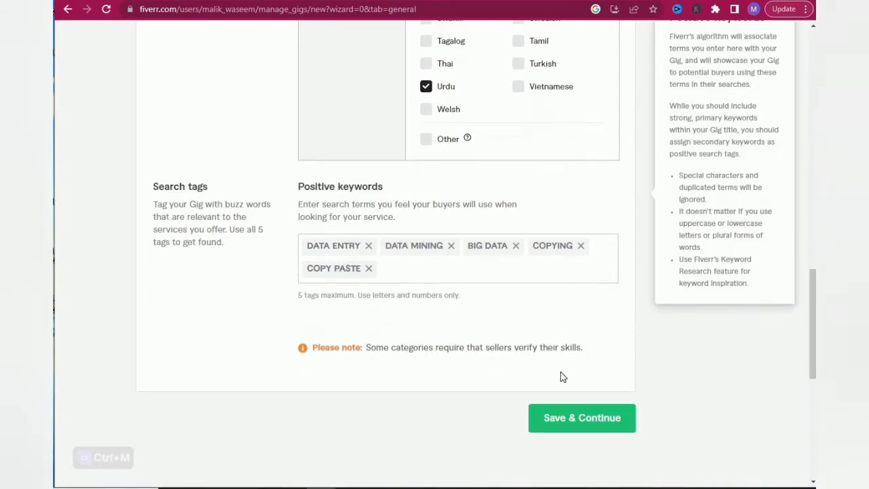
{"action": "left_click", "coordinate": [568, 432]}
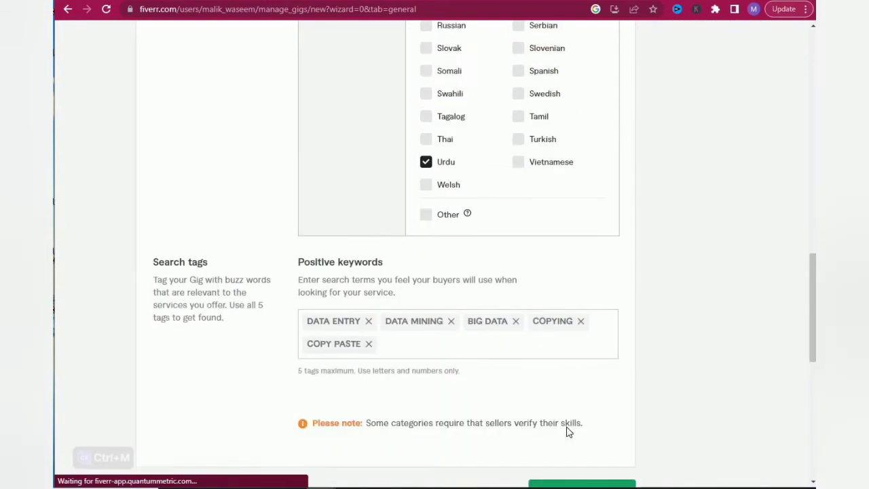
{"action": "left_click", "coordinate": [574, 330]}
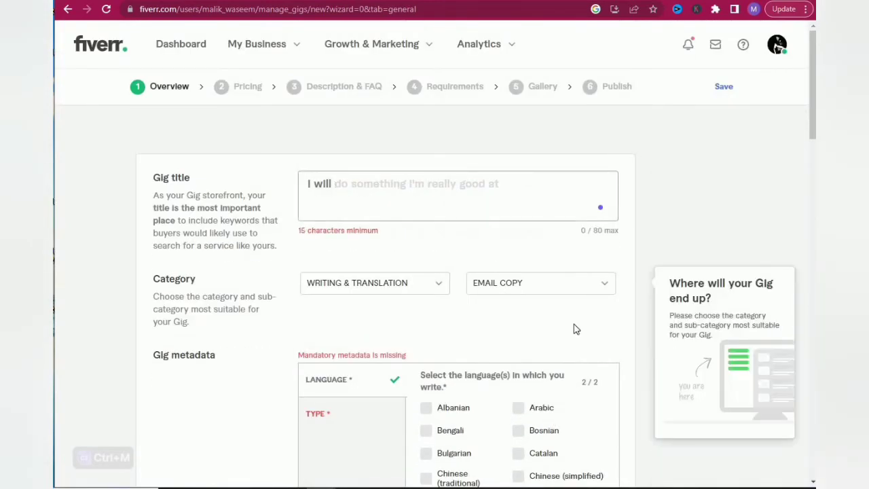
Enter "do dat entry work efficiently" as the gig title after "I will", correcting the spelling of the last word
{"action": "type", "text": "do datae"}
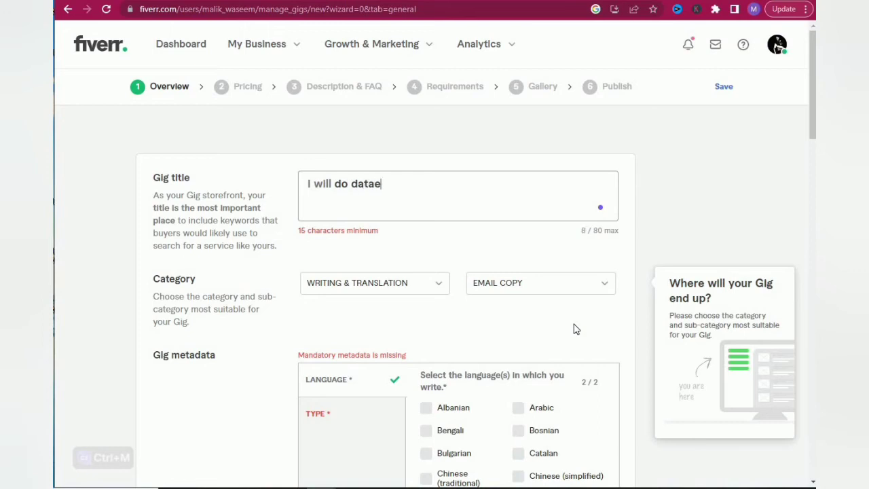
{"action": "type", "text": "ntry wo"}
{"action": "key", "text": "BackSpace"}
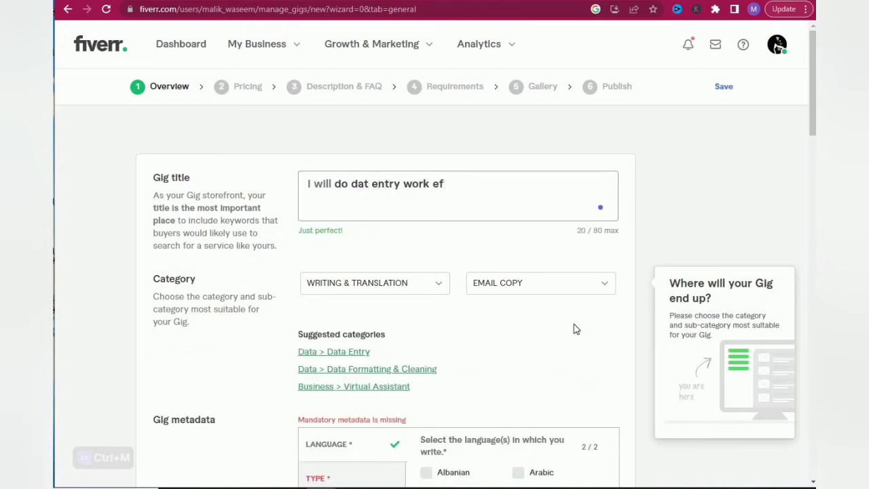
{"action": "type", "text": "icie"}
{"action": "type", "text": "tly"}
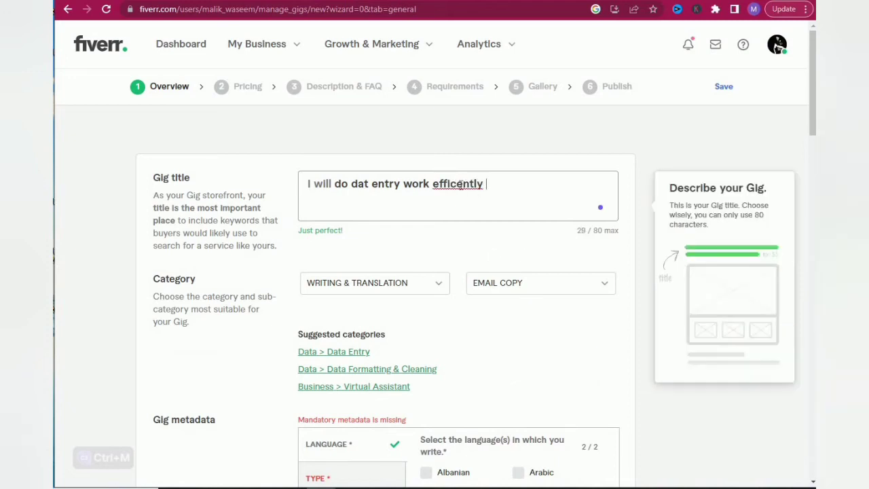
{"action": "key", "text": "Return"}
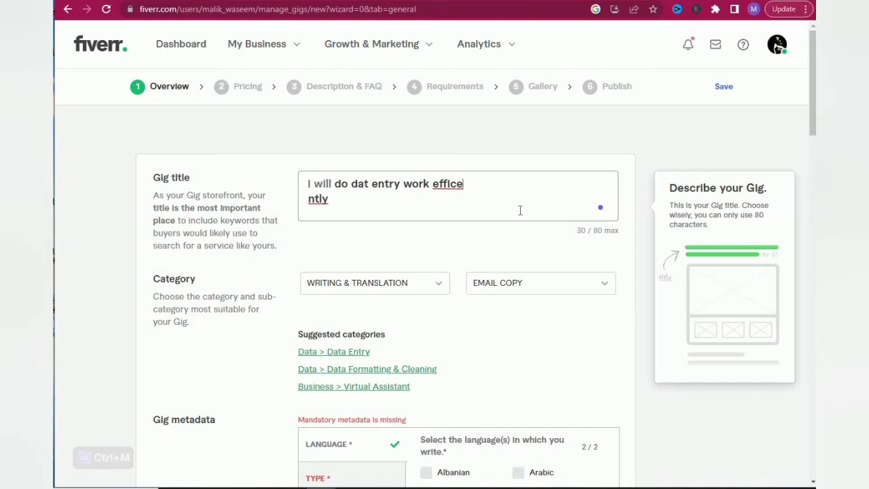
{"action": "key", "text": "BackSpace"}
{"action": "key", "text": "BackSpace"}
{"action": "key", "text": "BackSpace"}
{"action": "type", "text": "icieantly"}
{"action": "right_click", "coordinate": [485, 192]}
{"action": "left_click", "coordinate": [516, 192]}
Set the gig metadata email types to Newsletters and Internal updates, and try to save the overview
{"action": "scroll", "coordinate": [537, 272], "scroll_direction": "down", "scroll_amount": 4}
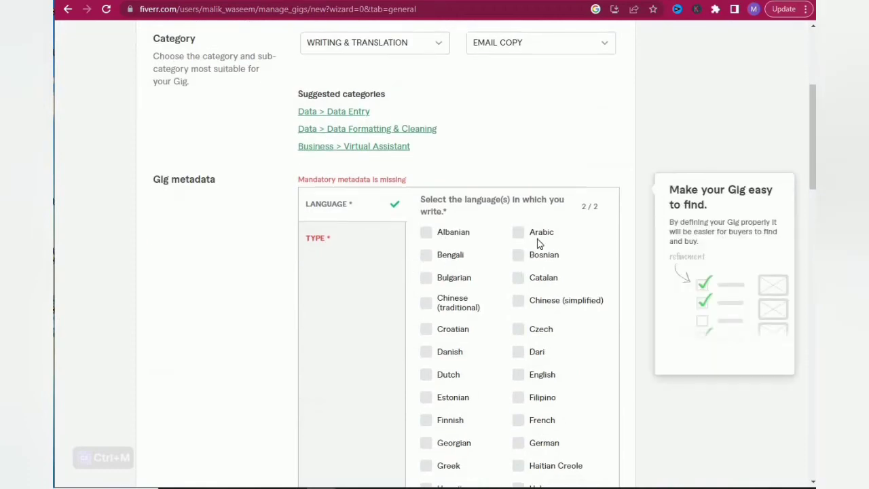
{"action": "scroll", "coordinate": [536, 243], "scroll_direction": "down", "scroll_amount": 6}
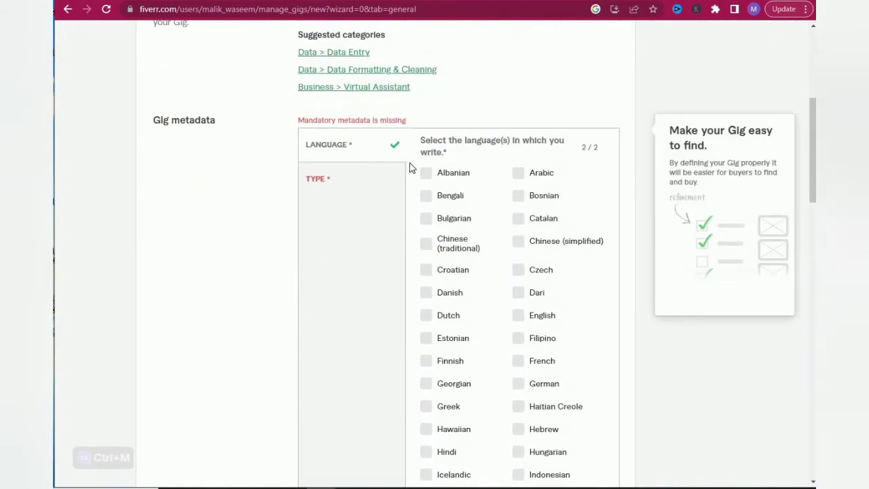
{"action": "left_click", "coordinate": [327, 180]}
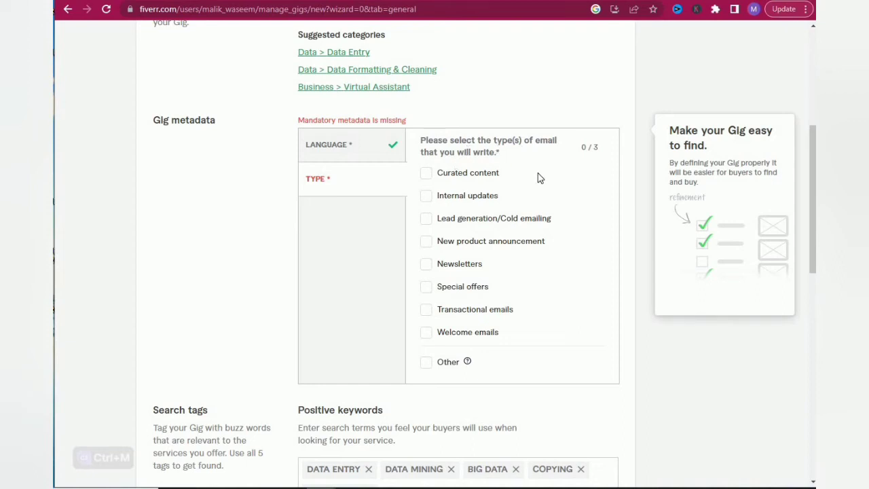
{"action": "left_click", "coordinate": [425, 263]}
{"action": "left_click", "coordinate": [427, 183]}
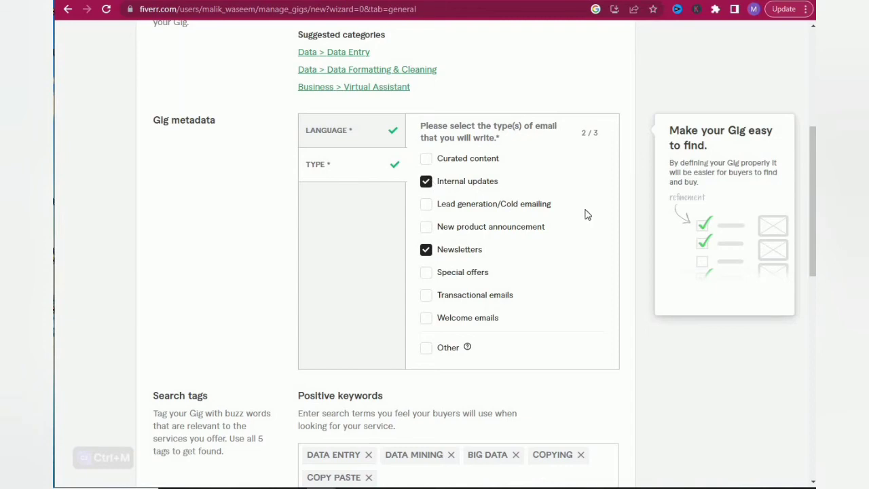
{"action": "scroll", "coordinate": [571, 298], "scroll_direction": "down", "scroll_amount": 5}
{"action": "left_click", "coordinate": [602, 269]}
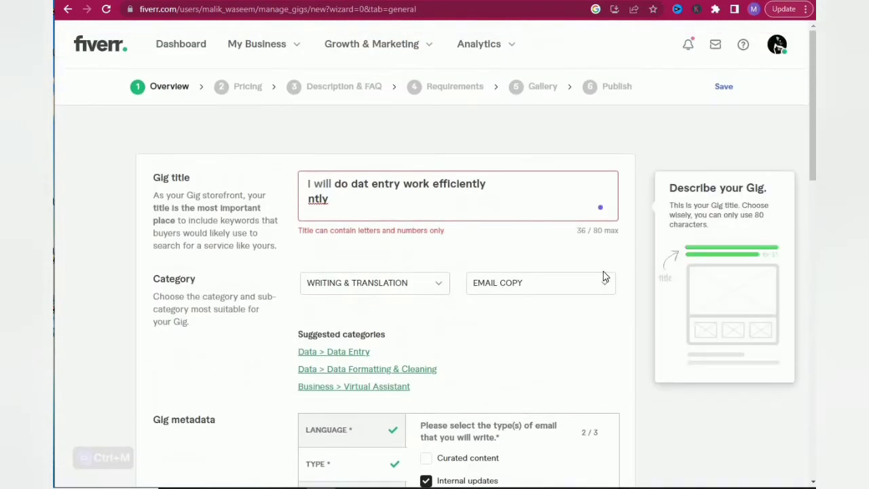
Remove the stray "ntly" line from the gig title, and save the overview to continue to pricing
{"action": "left_click", "coordinate": [448, 203]}
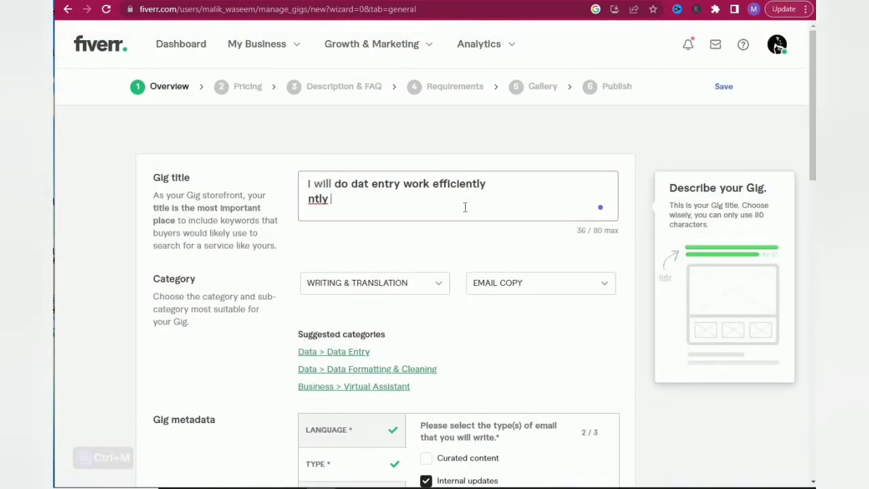
{"action": "key", "text": "BackSpace"}
{"action": "key", "text": "BackSpace"}
{"action": "key", "text": "BackSpace"}
{"action": "key", "text": "BackSpace"}
{"action": "key", "text": "BackSpace"}
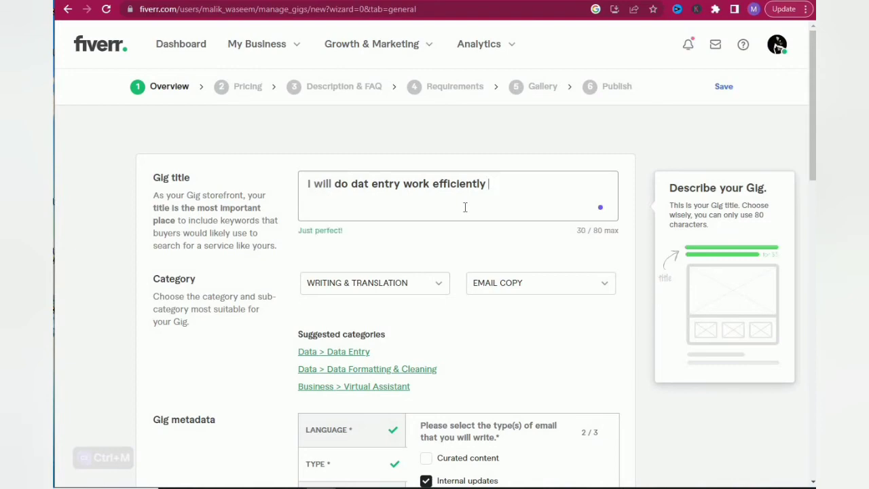
{"action": "scroll", "coordinate": [601, 224], "scroll_direction": "down", "scroll_amount": 15}
{"action": "left_click", "coordinate": [611, 193]}
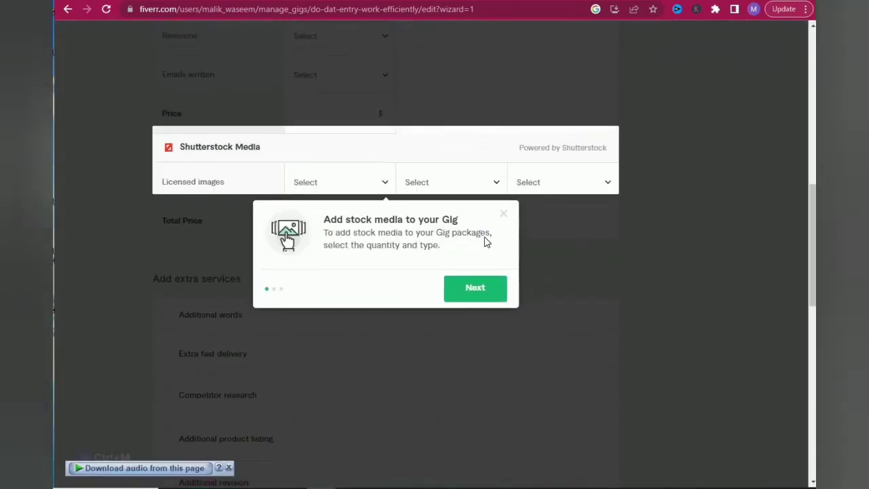
Dismiss the stock media tip and look over the Scope & Pricing page with its packages and extra services
{"action": "left_click", "coordinate": [506, 214]}
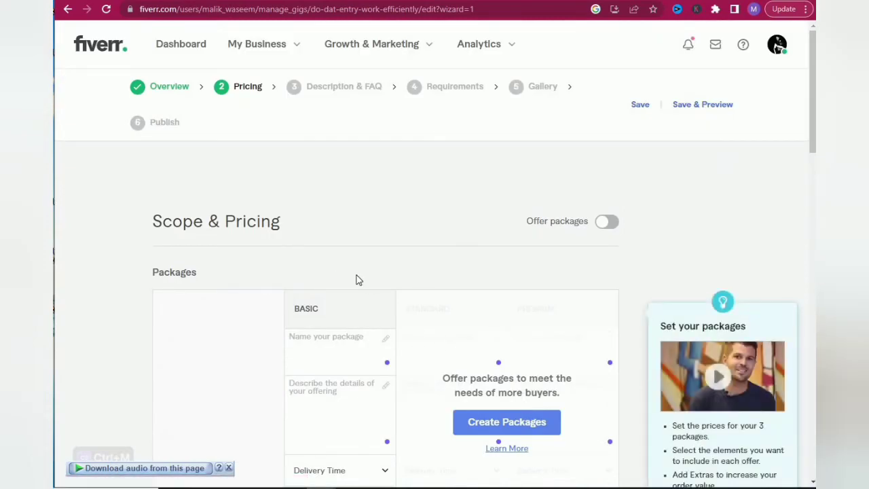
{"action": "scroll", "coordinate": [357, 277], "scroll_direction": "down", "scroll_amount": 15}
{"action": "scroll", "coordinate": [445, 326], "scroll_direction": "down", "scroll_amount": 3}
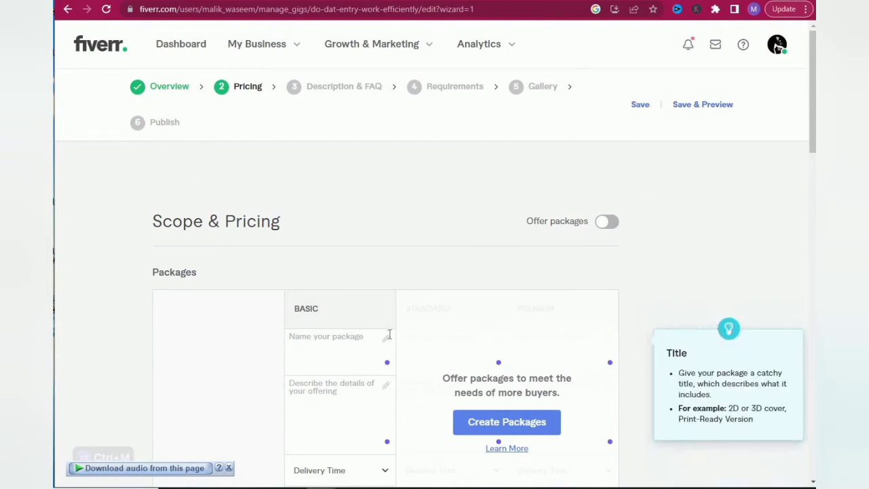
Switch to the Fiverr Packages document in Microsoft Word, dismiss the IDM warning, and enlarge the window to view the package comparison
{"action": "key", "text": "alt+Tab"}
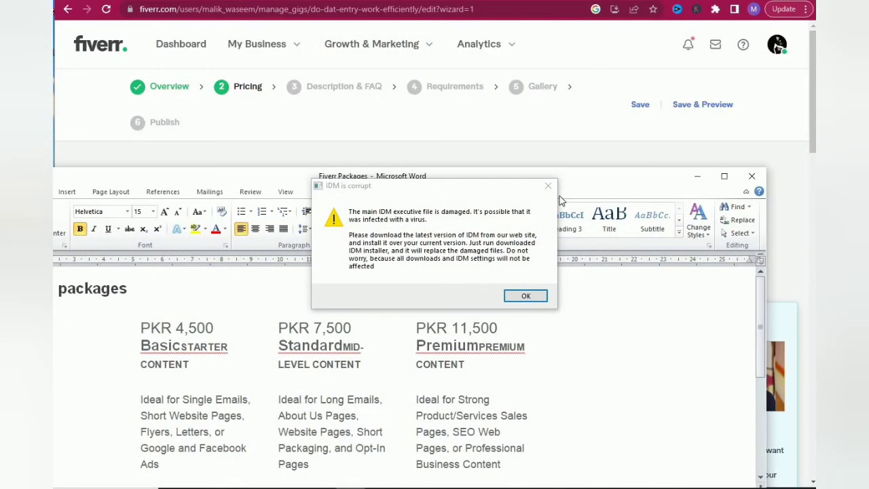
{"action": "left_click", "coordinate": [548, 186]}
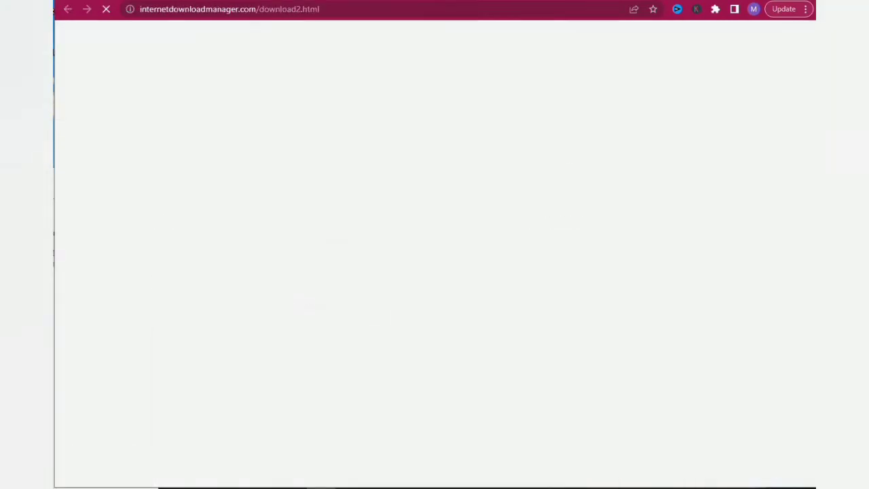
{"action": "key", "text": "alt+Tab"}
{"action": "left_click_drag", "start_coordinate": [306, 166], "coordinate": [382, 0]}
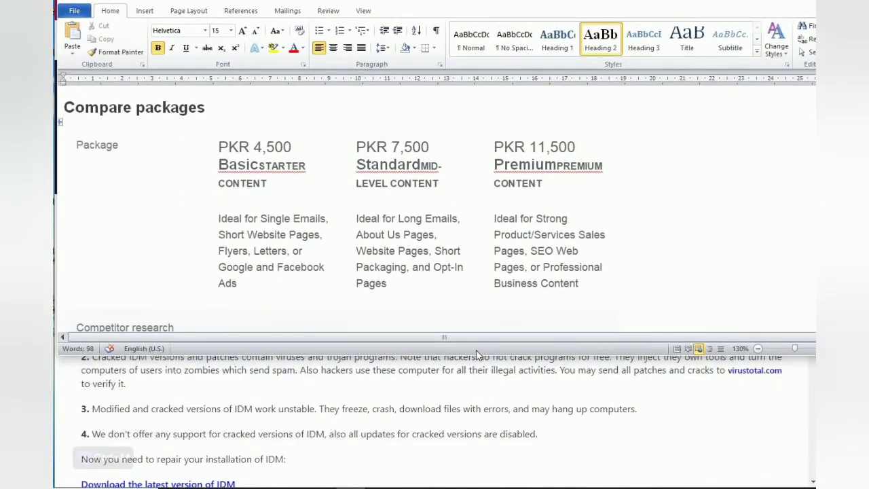
{"action": "left_click_drag", "start_coordinate": [448, 353], "coordinate": [438, 485]}
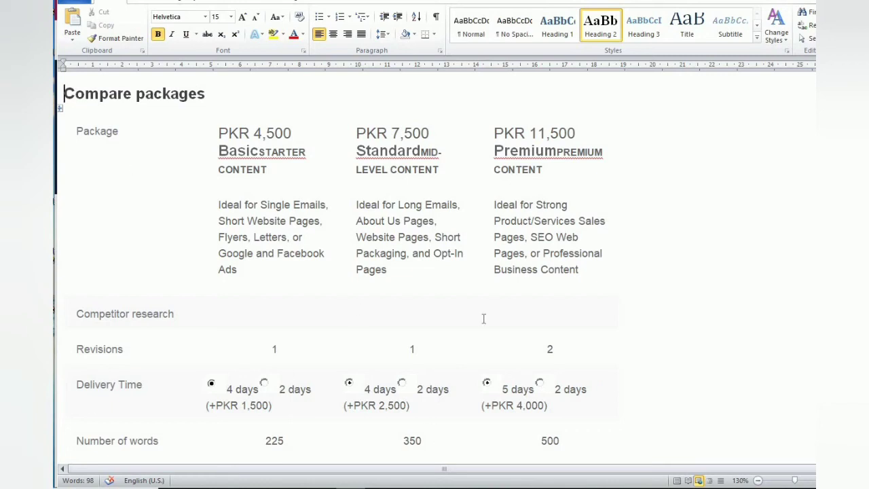
Switch back to the Fiverr gig's pricing page in Chrome and look over its Scope & Pricing packages
{"action": "mouse_move", "coordinate": [387, 441]}
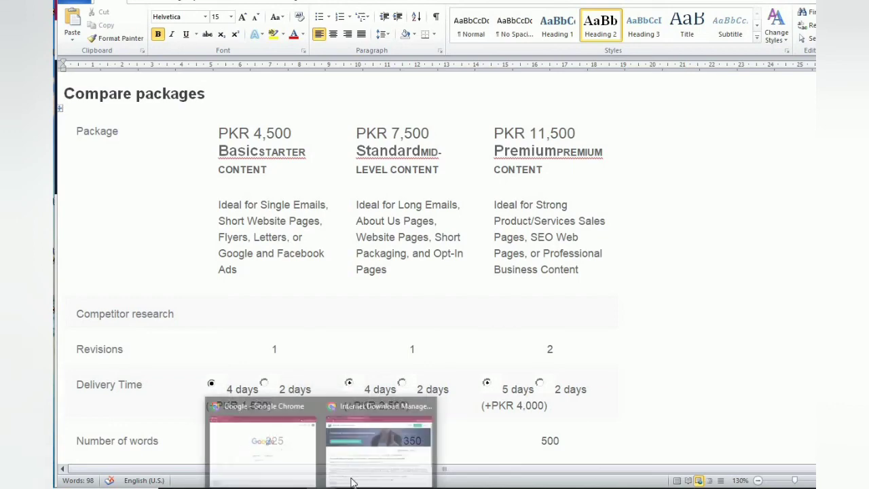
{"action": "left_click", "coordinate": [379, 442]}
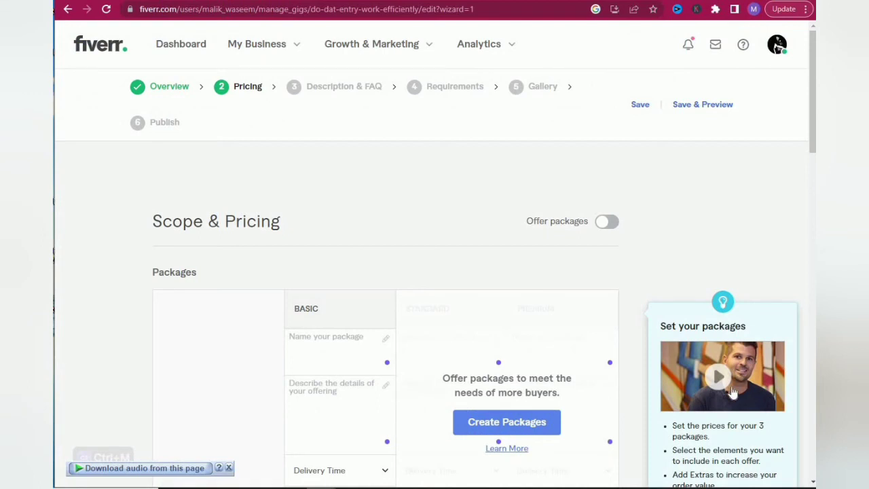
{"action": "scroll", "coordinate": [733, 384], "scroll_direction": "down", "scroll_amount": 1}
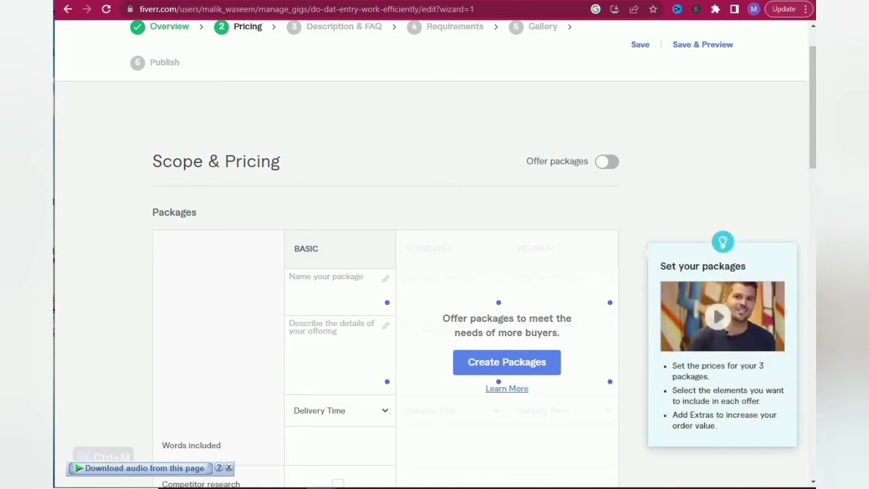
{"action": "scroll", "coordinate": [435, 385], "scroll_direction": "up", "scroll_amount": 1}
{"action": "scroll", "coordinate": [407, 285], "scroll_direction": "up", "scroll_amount": 1}
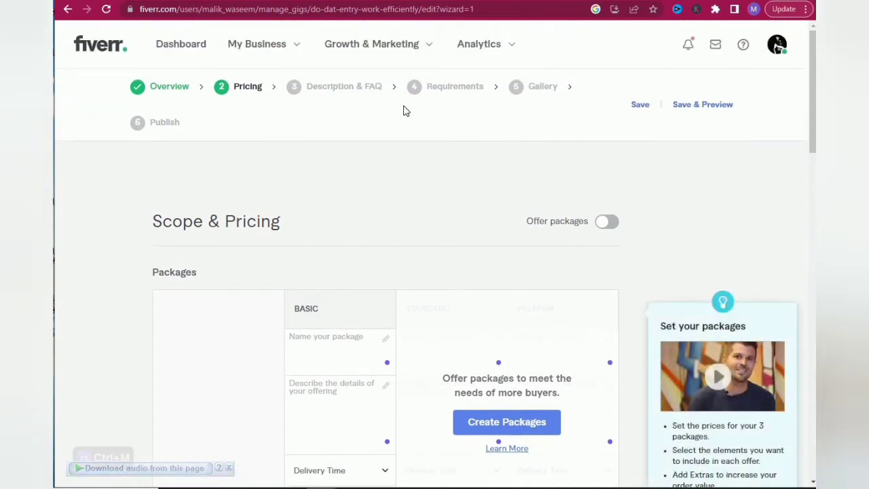
Switch to the Copywrite notes in Notepad, look through them to the end, and return to the Fiverr pricing page in Chrome
{"action": "key", "text": "alt+Tab"}
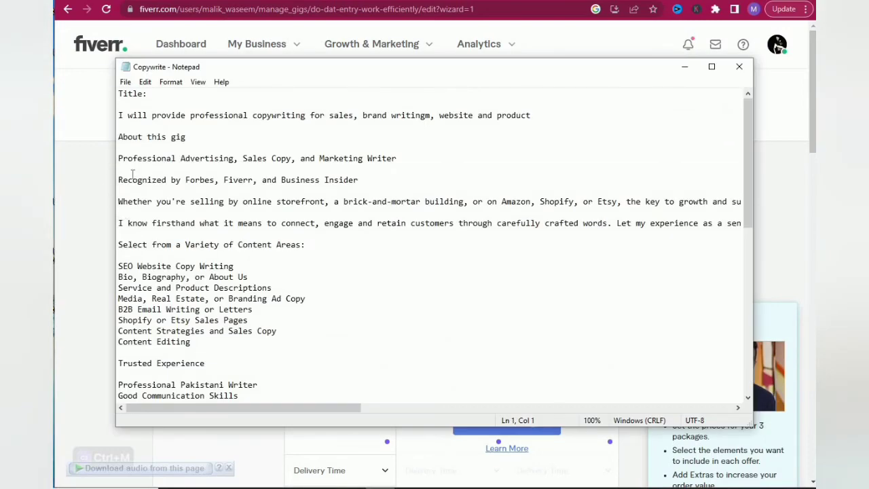
{"action": "scroll", "coordinate": [292, 224], "scroll_direction": "down", "scroll_amount": 12}
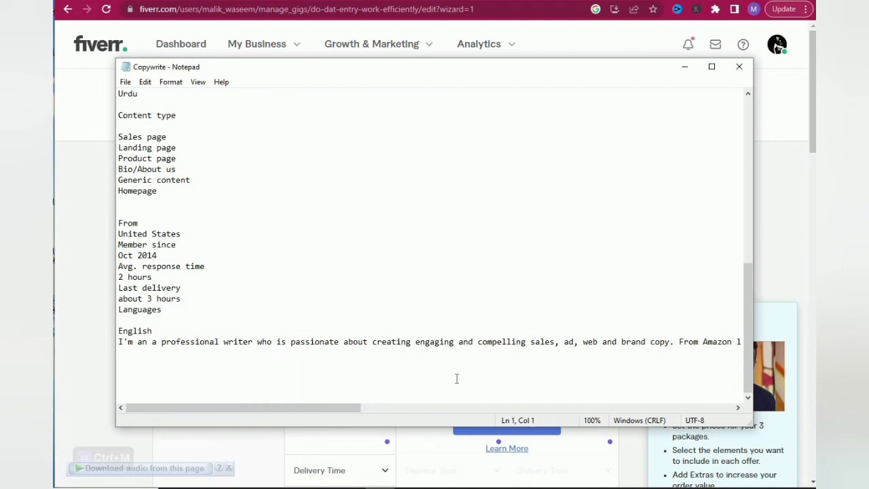
{"action": "key", "text": "alt+Tab"}
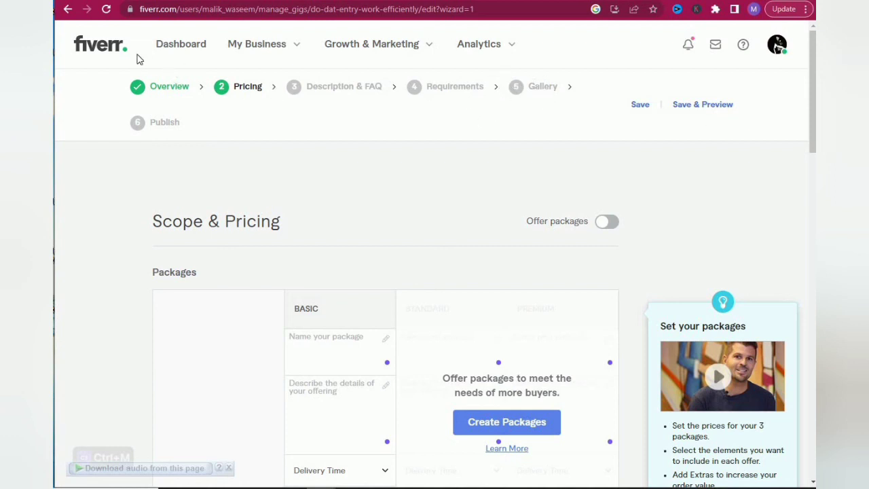
Leave the gig editor for the seller dashboard and switch the Fiverr account to buying mode
{"action": "left_click", "coordinate": [161, 30]}
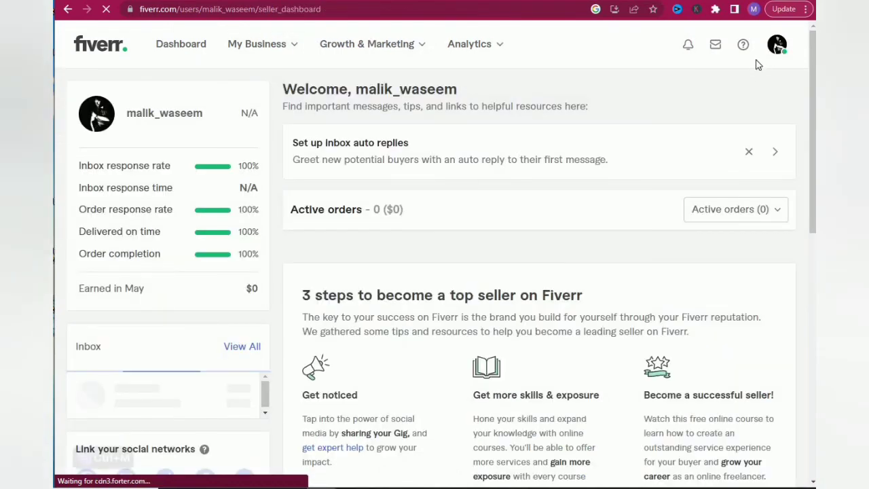
{"action": "left_click", "coordinate": [776, 56]}
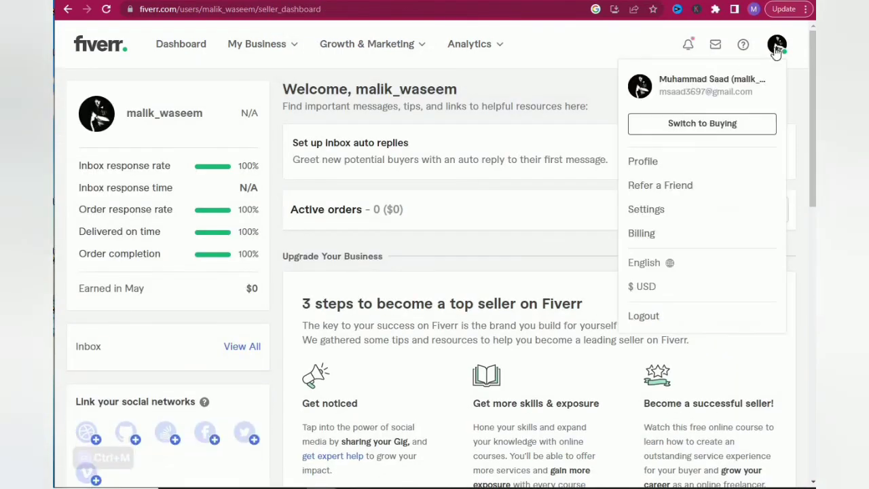
{"action": "left_click", "coordinate": [681, 128]}
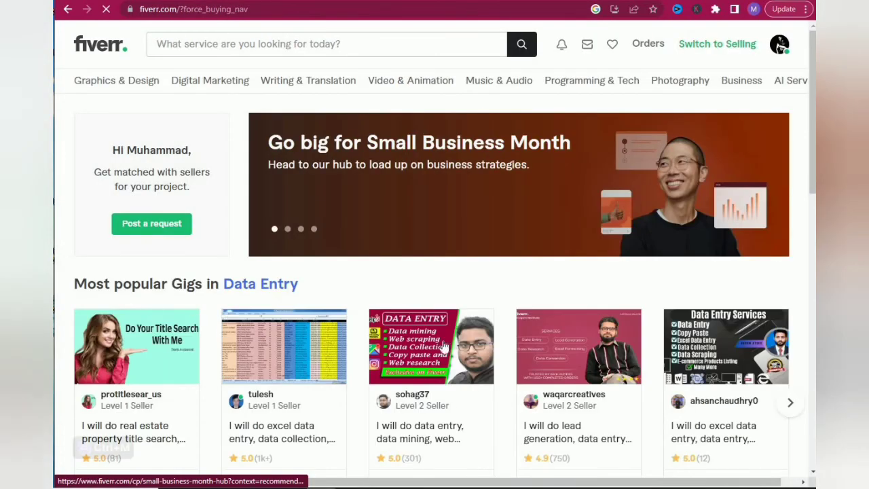